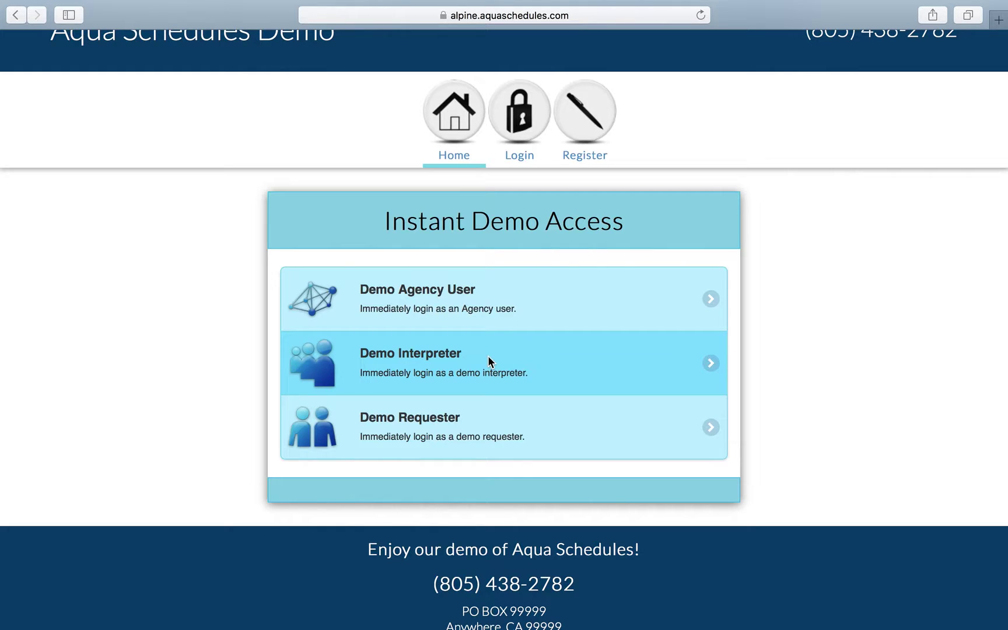
- Sign in to Aqua Schedules as the Demo Interpreter
click(489, 361)
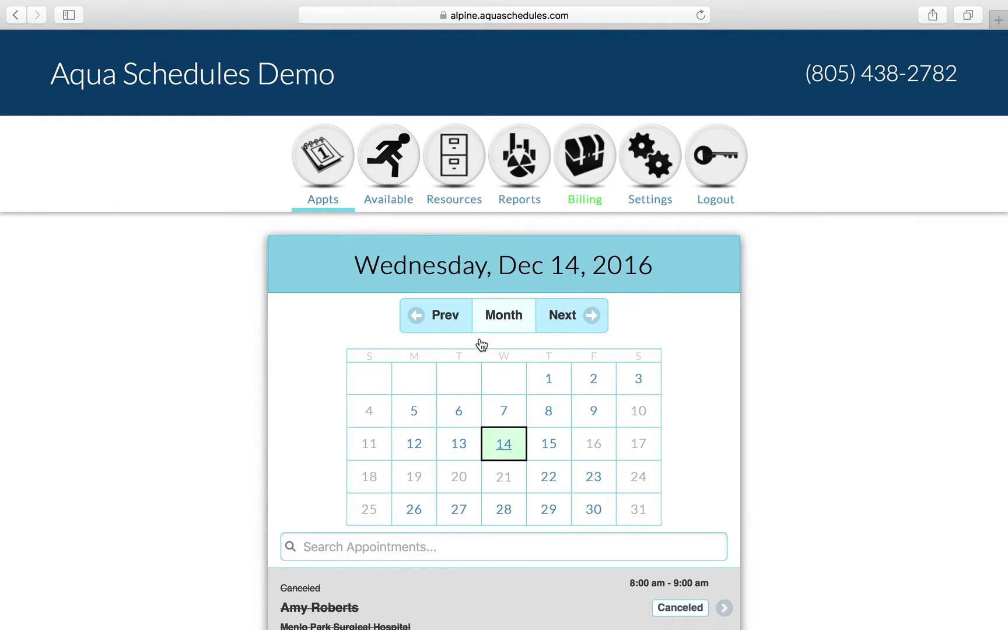
scroll(481, 345, down, 2)
scroll(482, 345, down, 7)
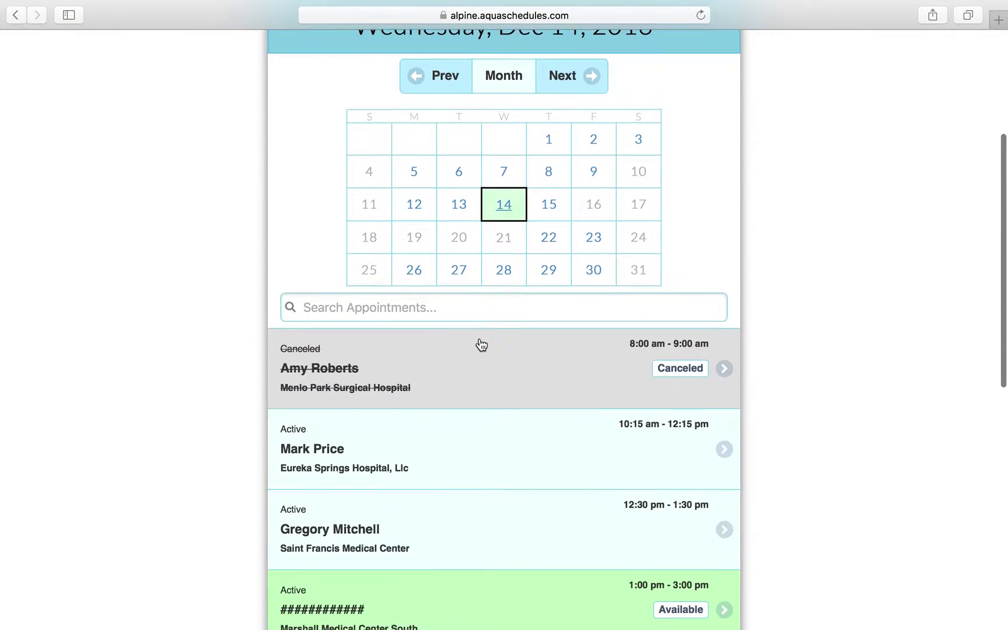
- Search the day's appointments for a client's name, then go back to the Appointments Menu
click(479, 307)
text(mark)
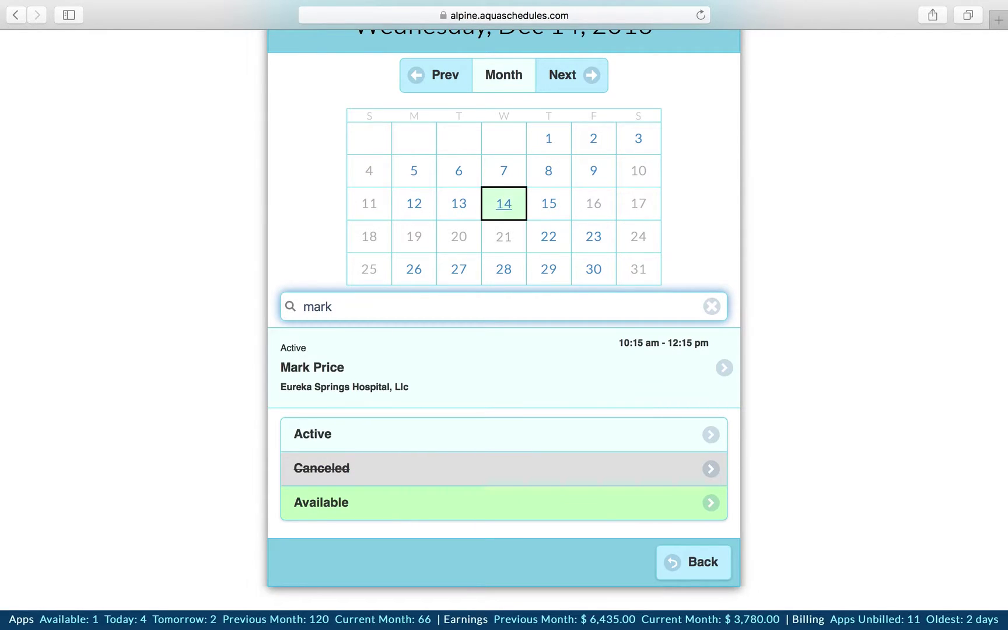
scroll(504, 350, down, 3)
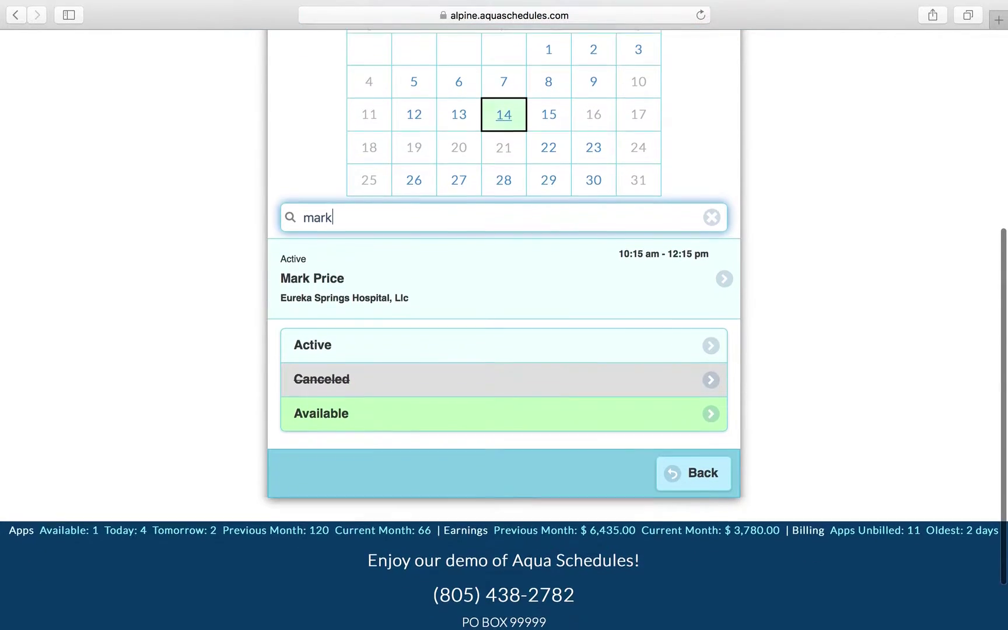
scroll(504, 350, up, 4)
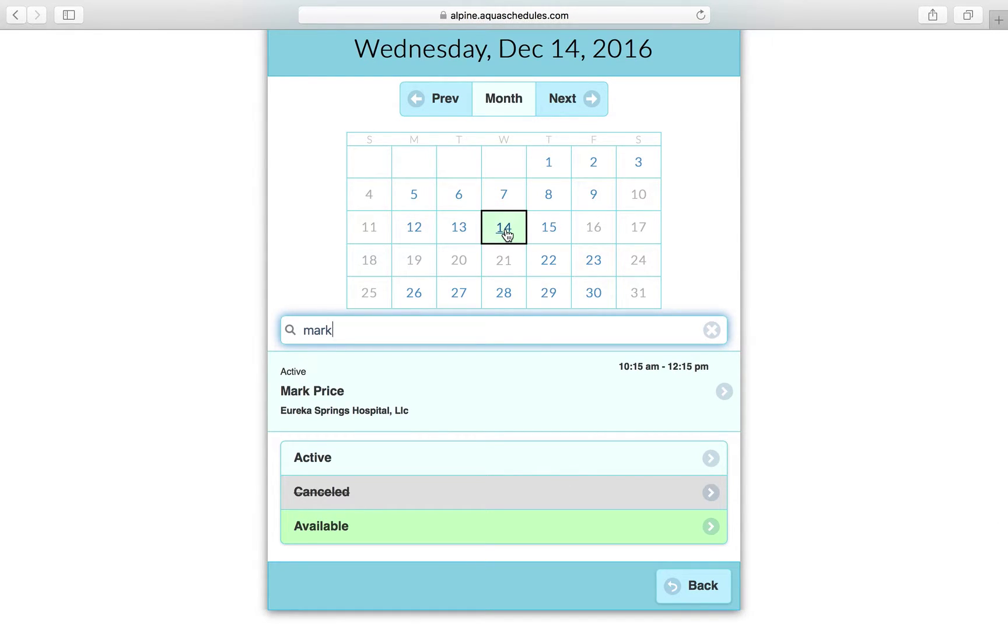
key(super+bracketleft)
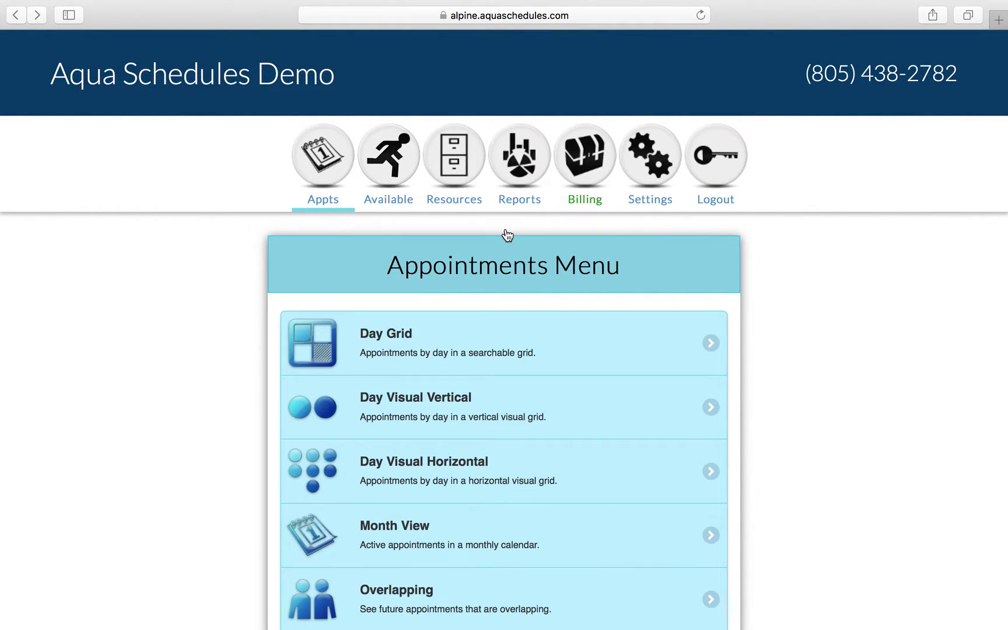
scroll(508, 235, down, 5)
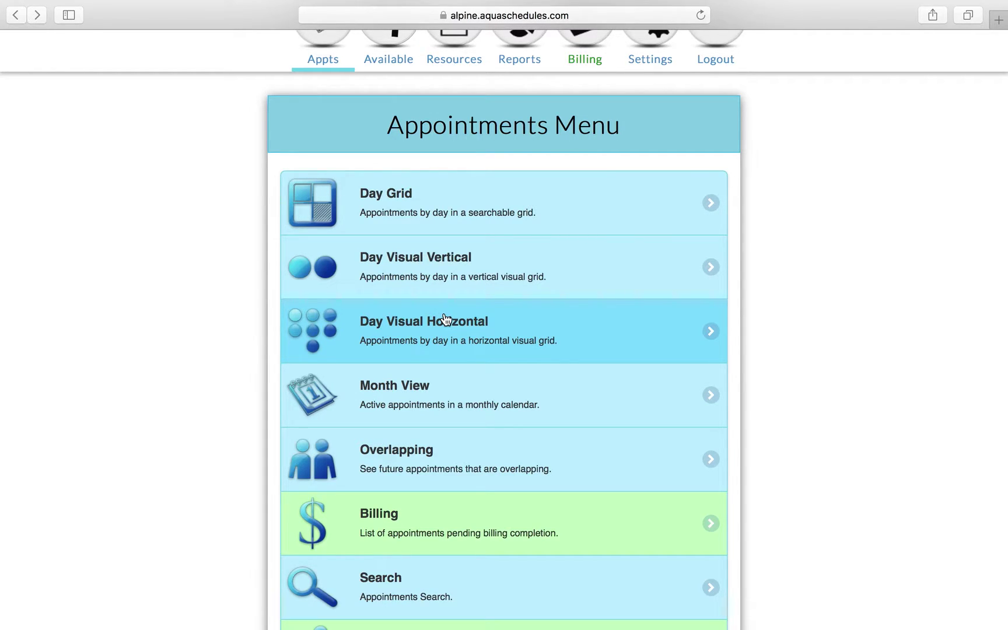
click(446, 319)
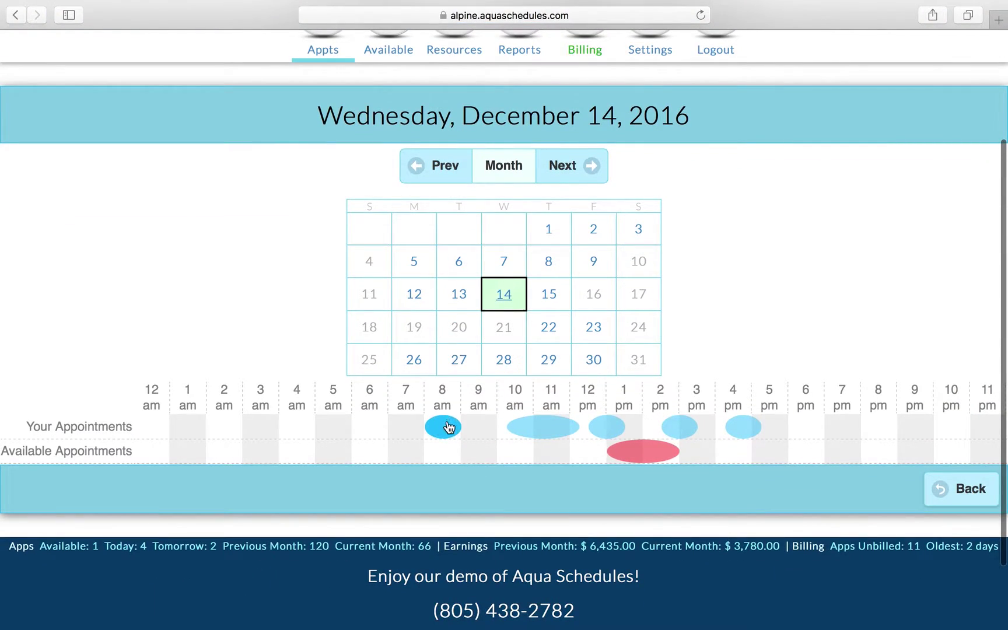
click(450, 425)
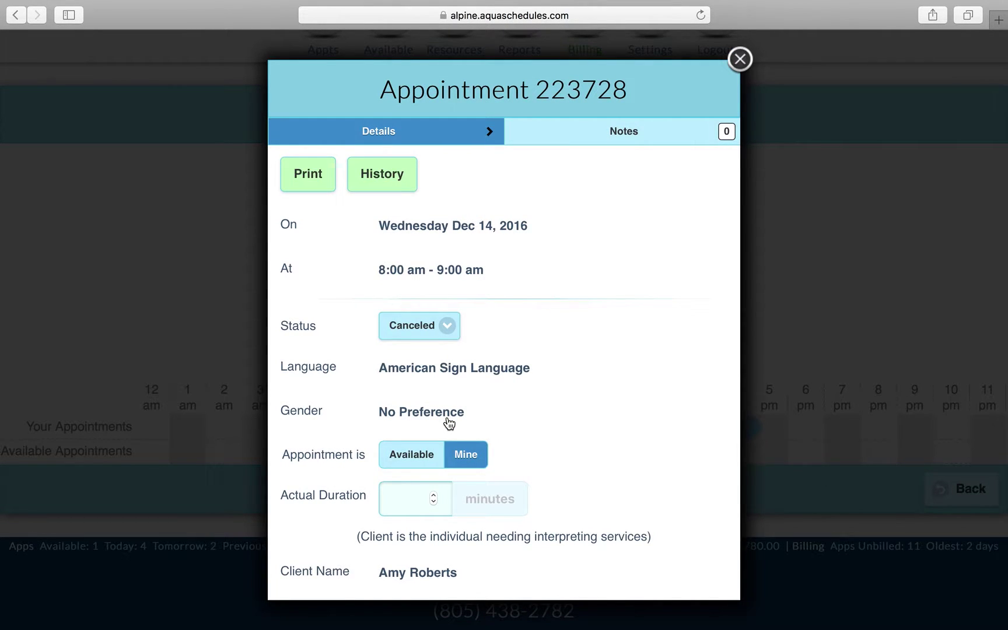
scroll(450, 424, down, 5)
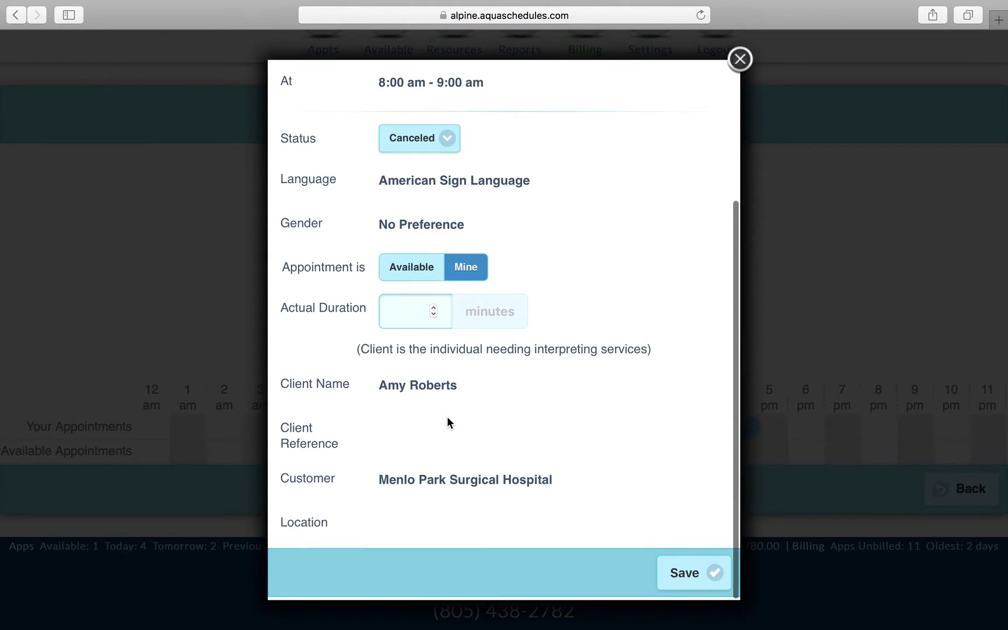
scroll(446, 416, up, 5)
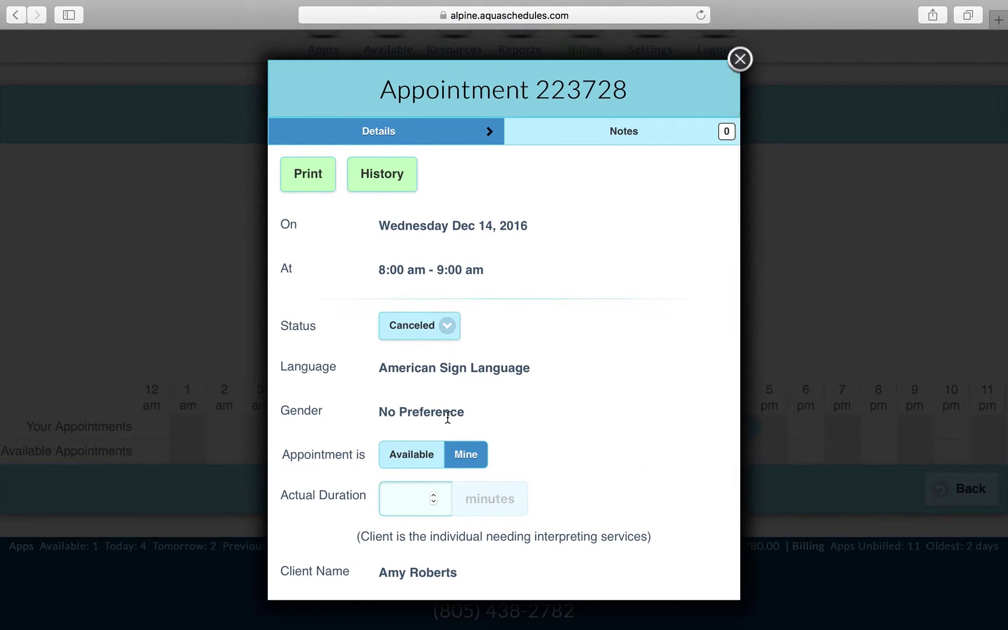
click(139, 282)
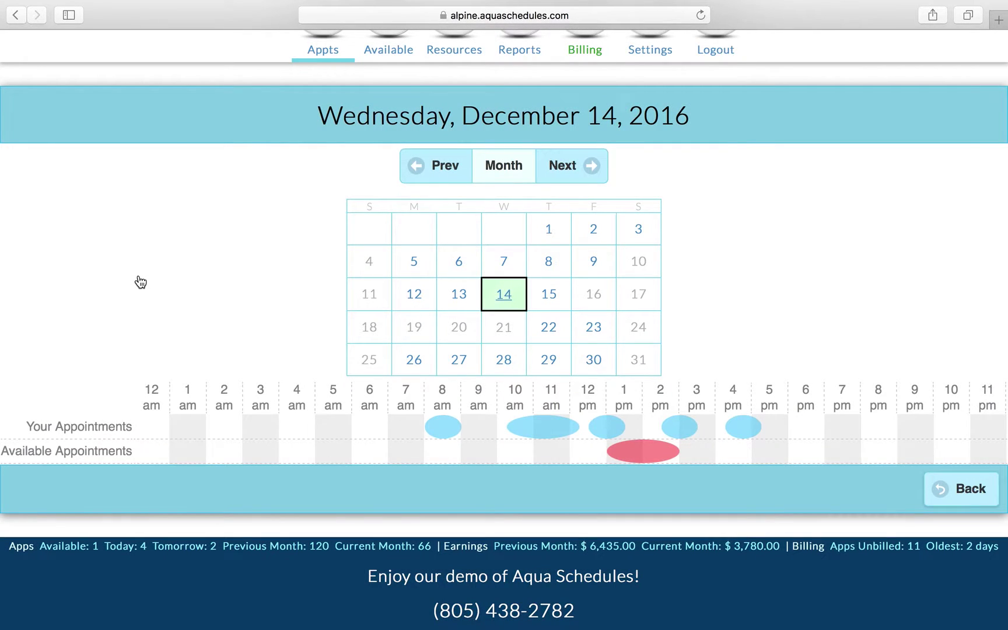
scroll(130, 275, left, 5)
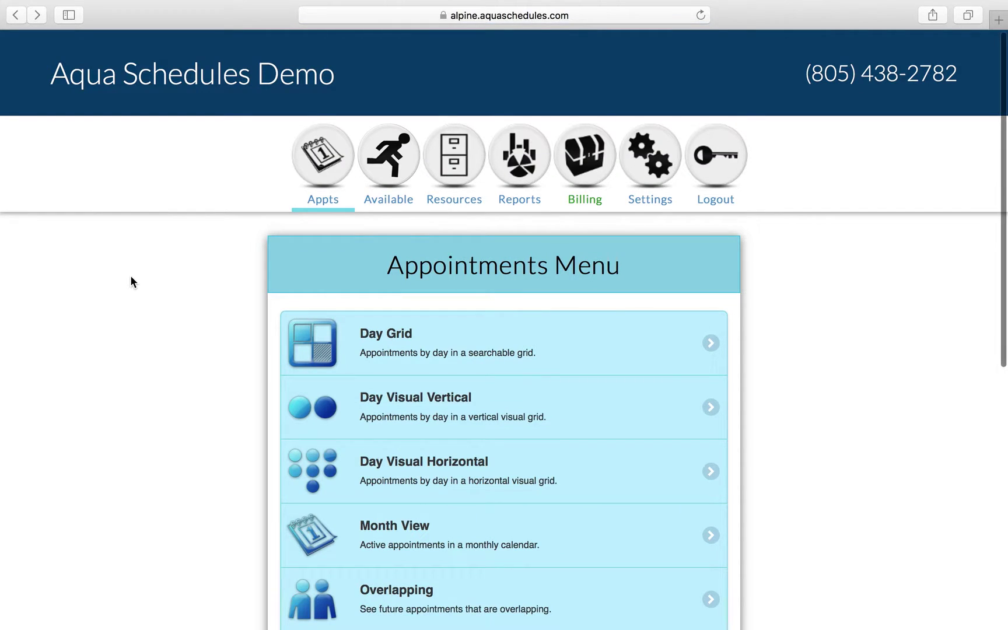
- Scroll through the December 2016 Month View calendar of appointments
scroll(130, 275, down, 3)
scroll(131, 282, down, 2)
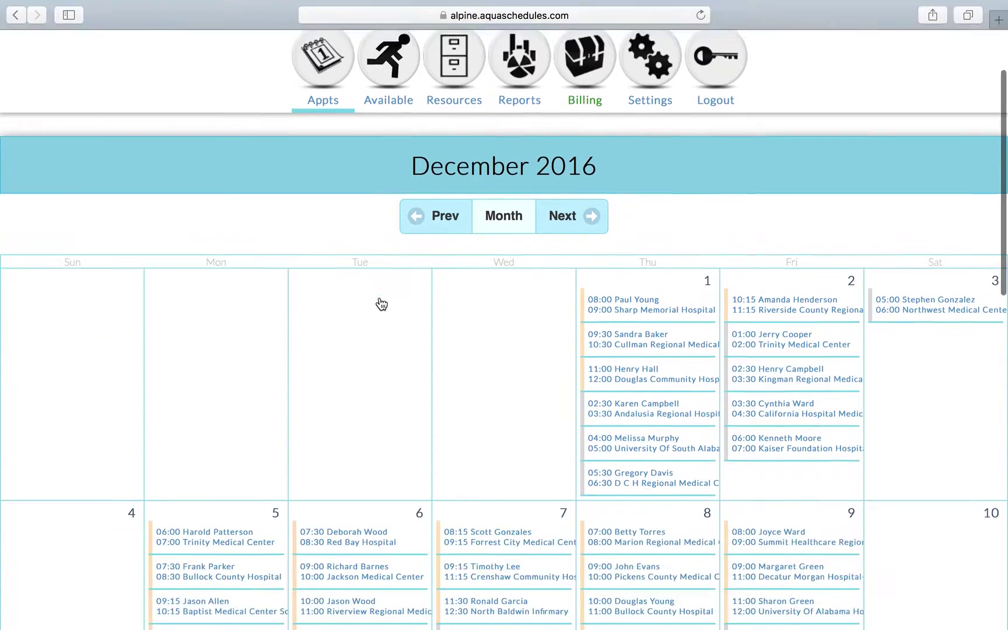
scroll(381, 303, down, 3)
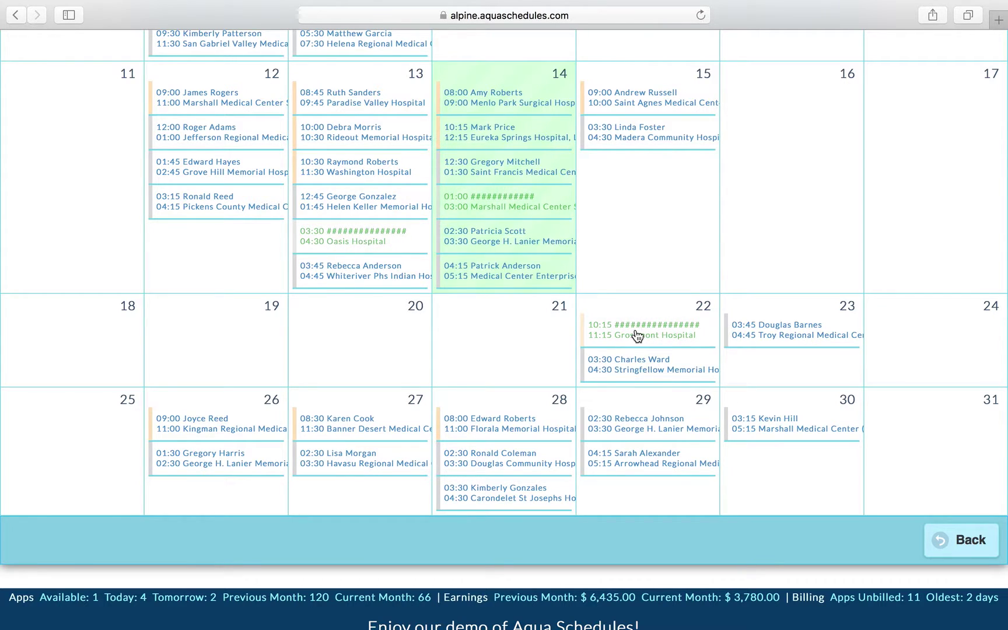
- Claim appointment 59657 (Dec 22, 10:15 am, Grossmont Hospital) as Mine, save, and go back
click(637, 336)
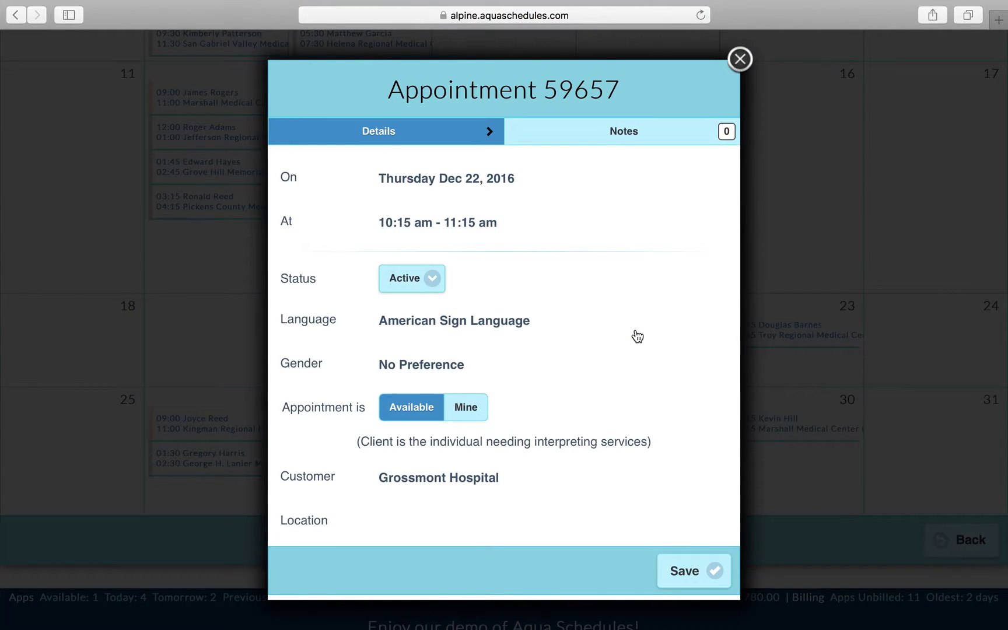
click(468, 411)
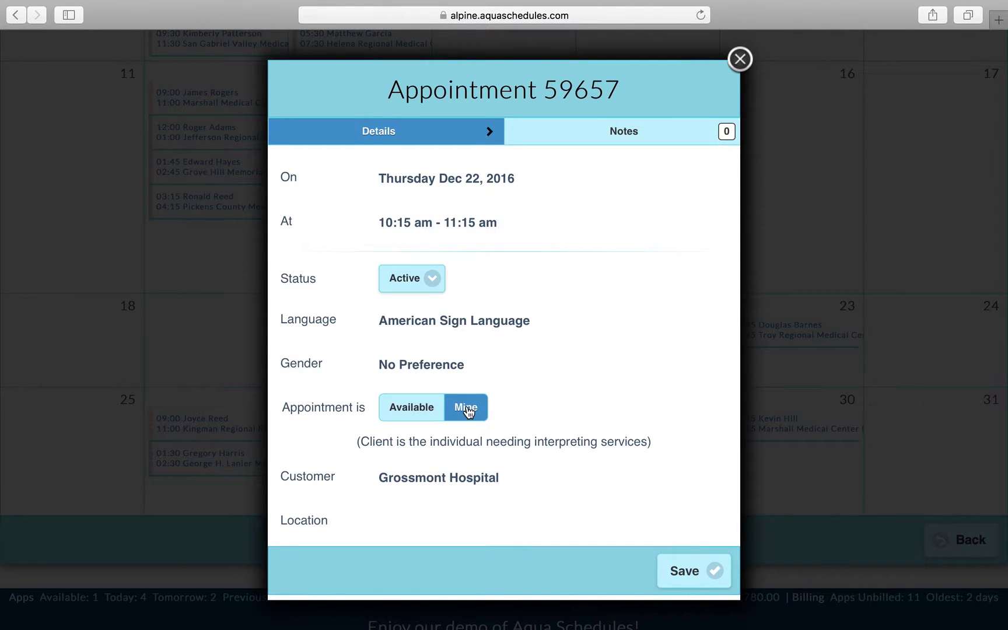
click(700, 567)
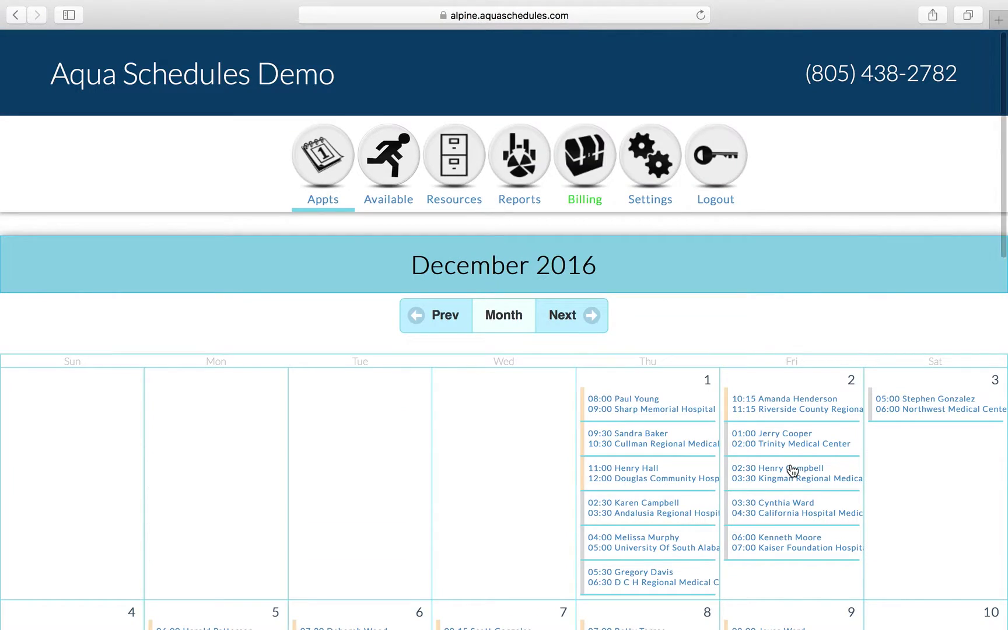
scroll(793, 470, down, 15)
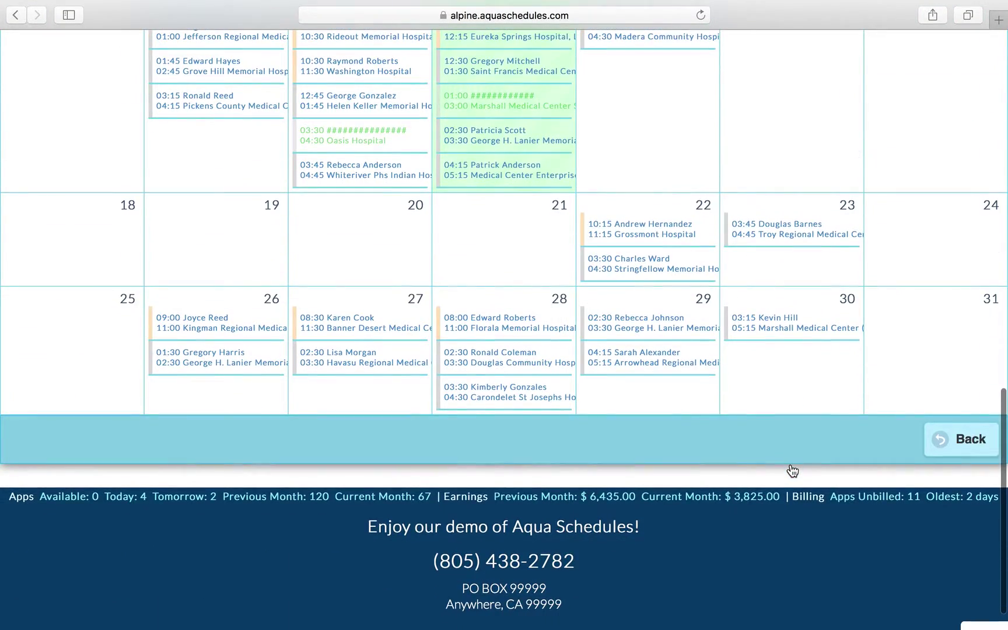
key(super+bracketleft)
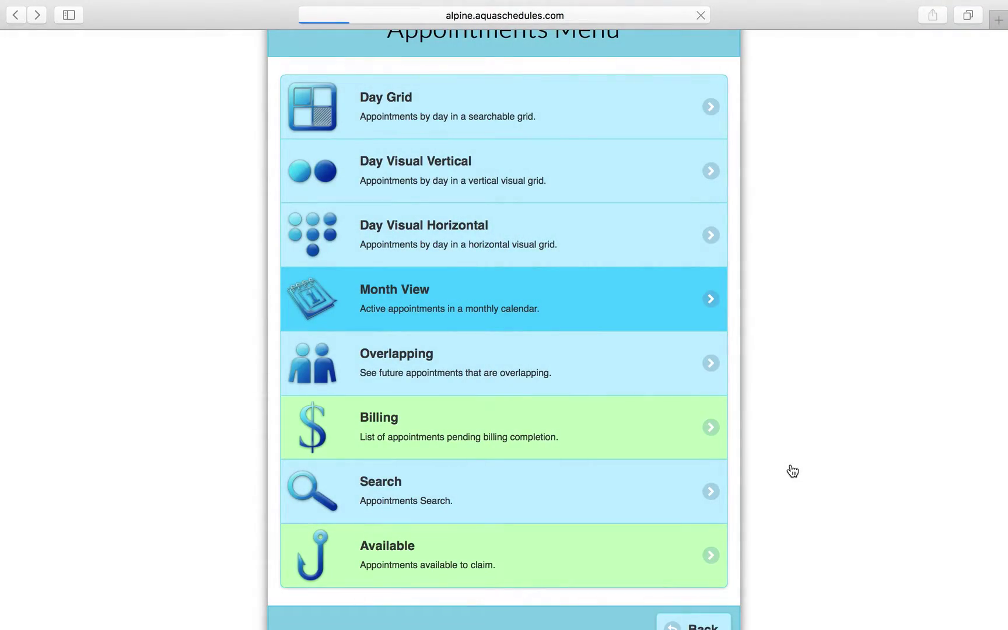
scroll(793, 470, down, 2)
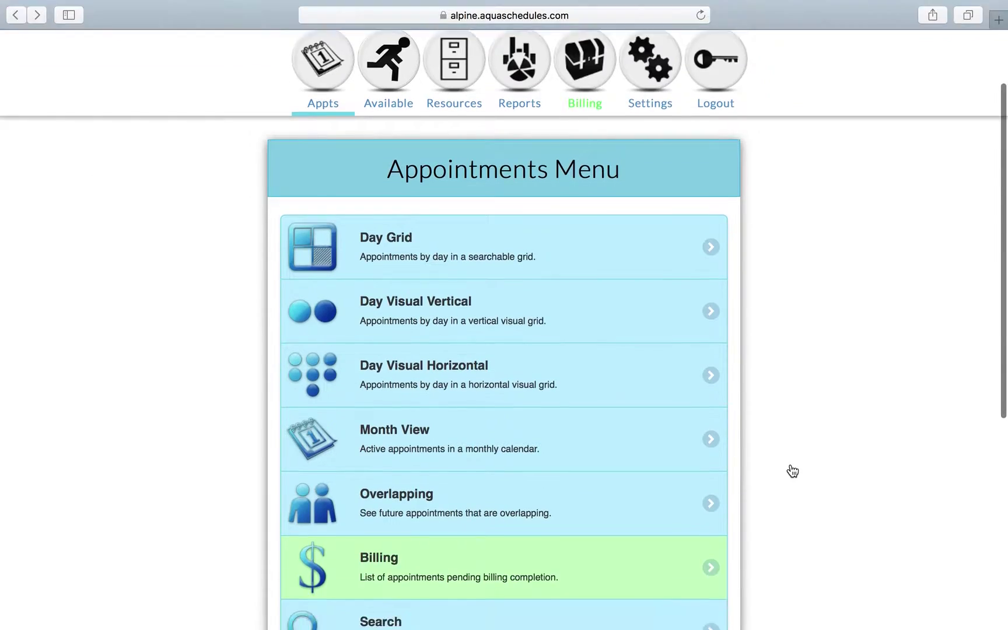
scroll(792, 470, down, 4)
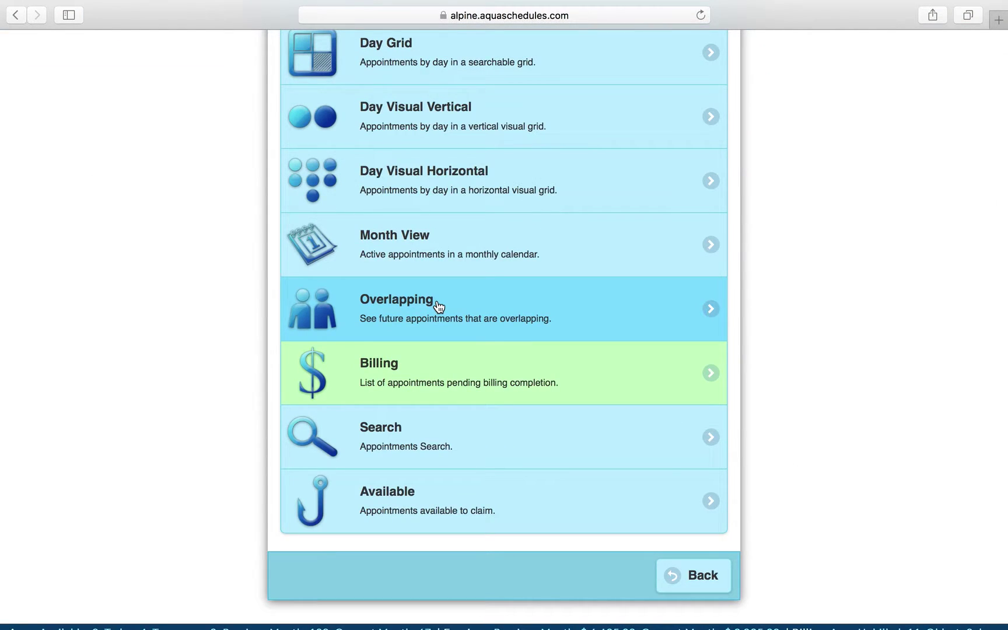
click(439, 307)
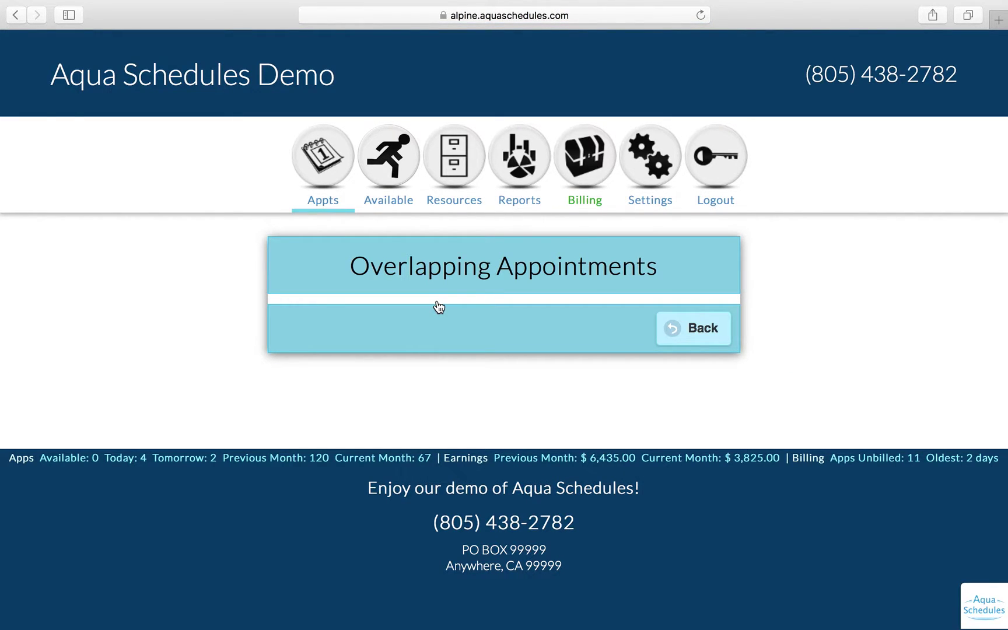
scroll(439, 308, left, 5)
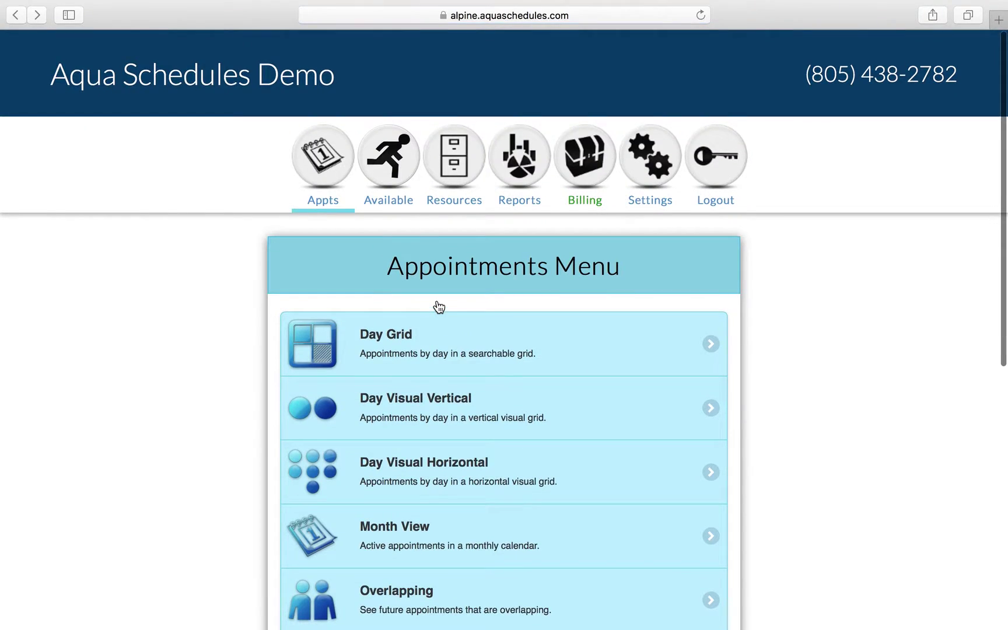
scroll(439, 307, down, 10)
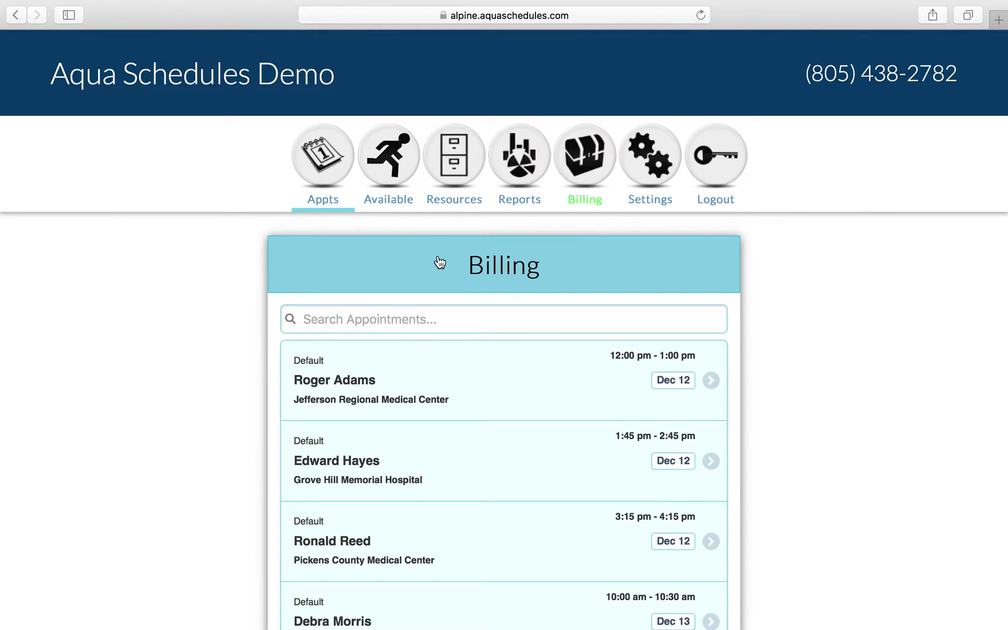
- Scroll down the Billing list of appointments awaiting billing
scroll(440, 262, down, 3)
- Set appointment 34712 to Complete - Standard with 60 minutes actual duration, save, and close it
click(409, 313)
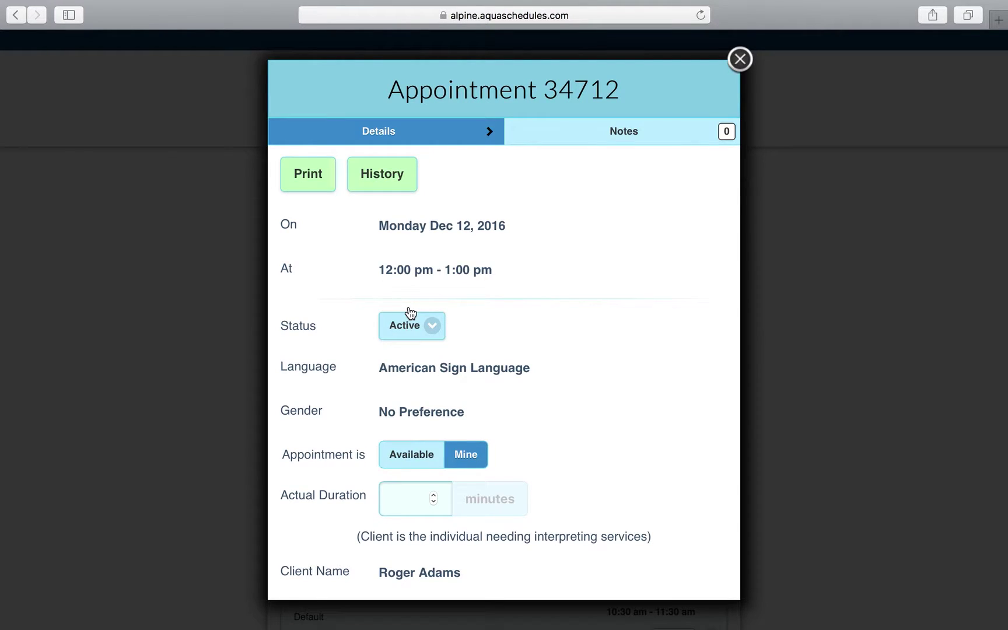
scroll(410, 313, down, 3)
click(423, 222)
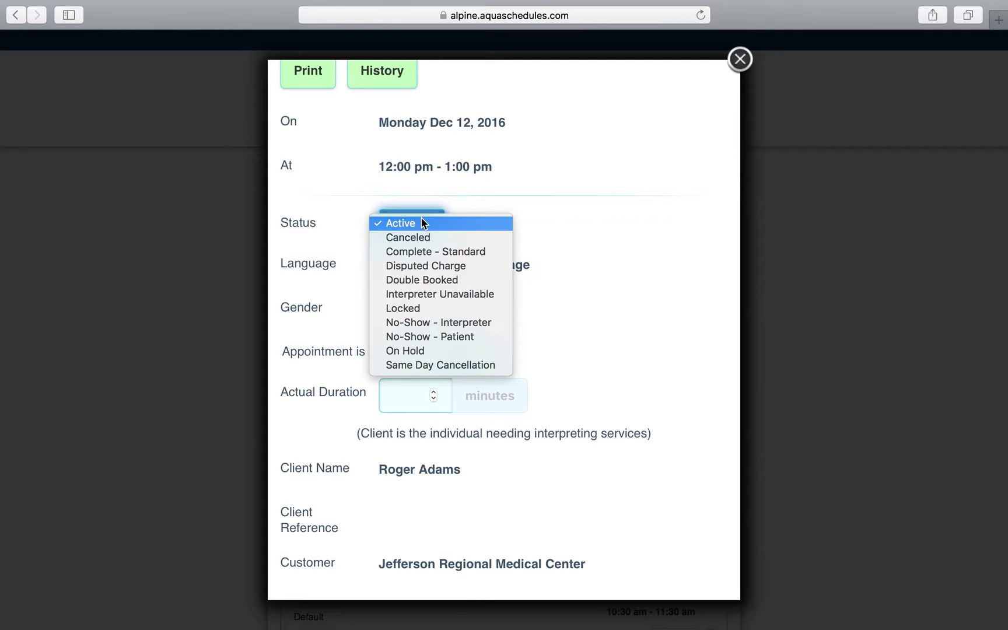
click(431, 253)
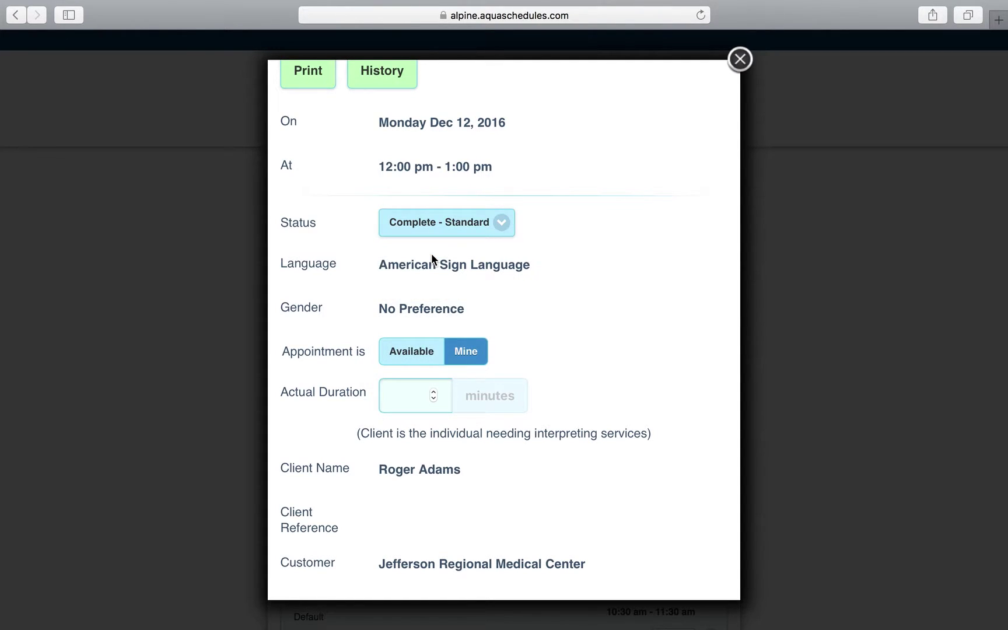
scroll(430, 253, down, 3)
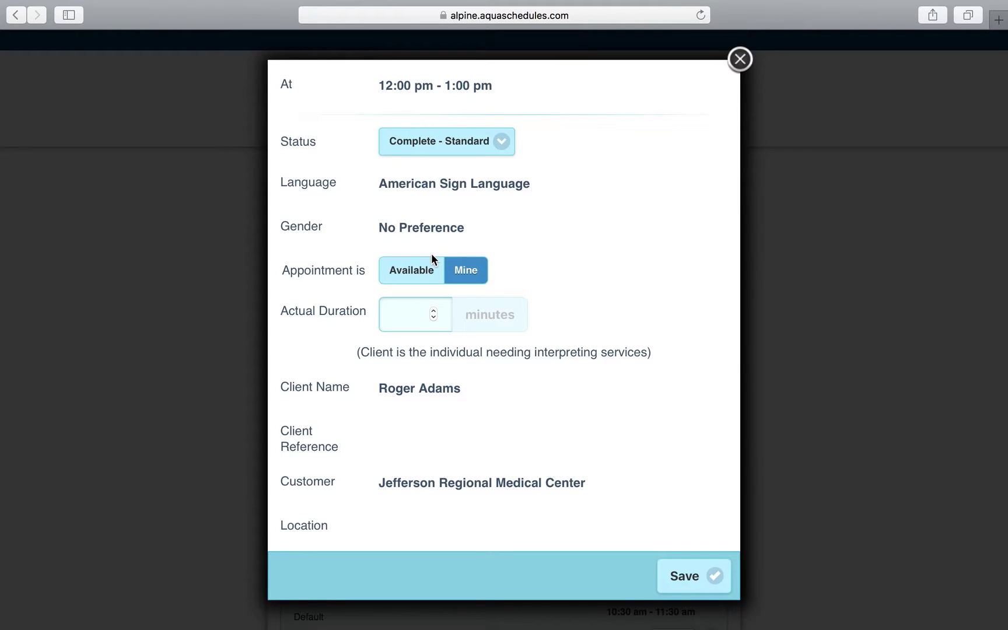
click(418, 320)
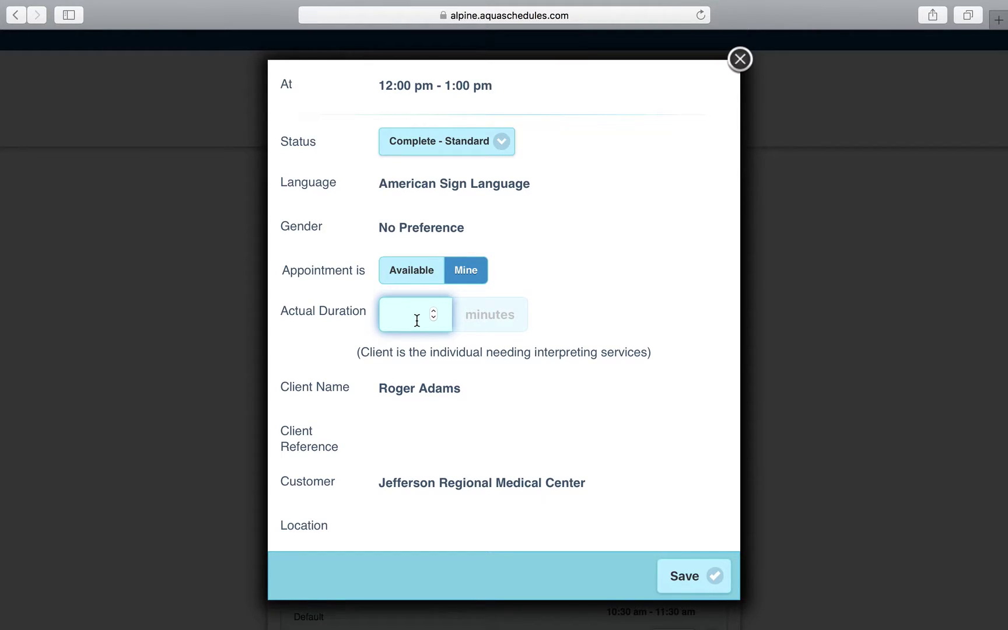
text(60)
click(692, 569)
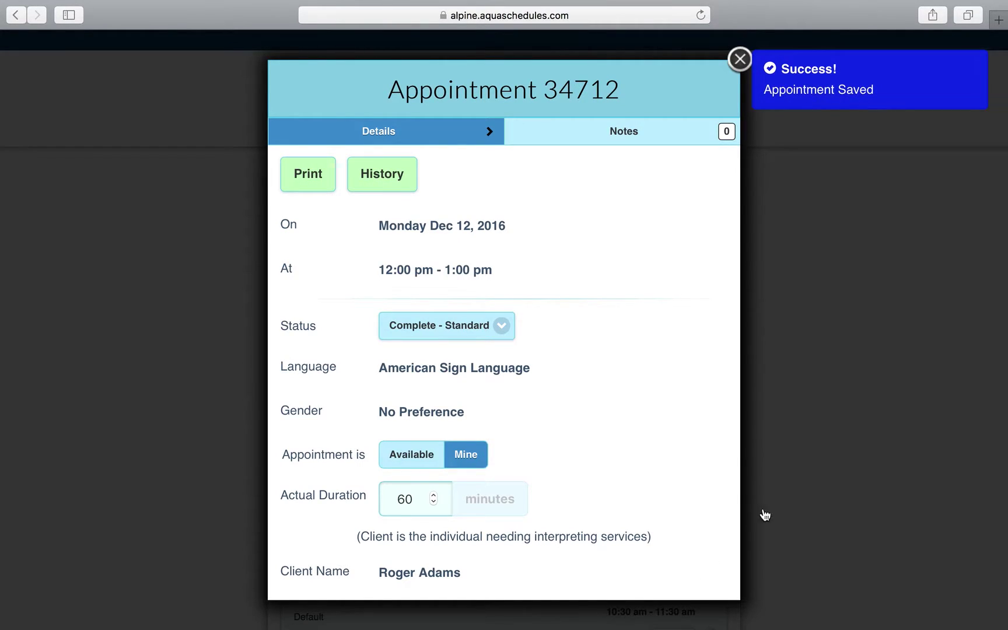
click(843, 439)
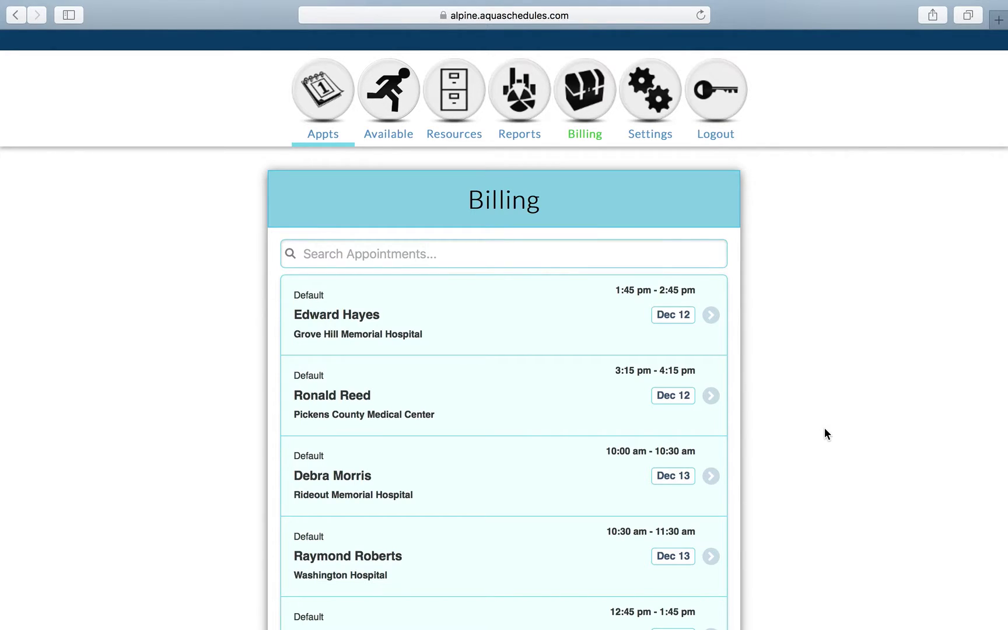
scroll(825, 430, left, 3)
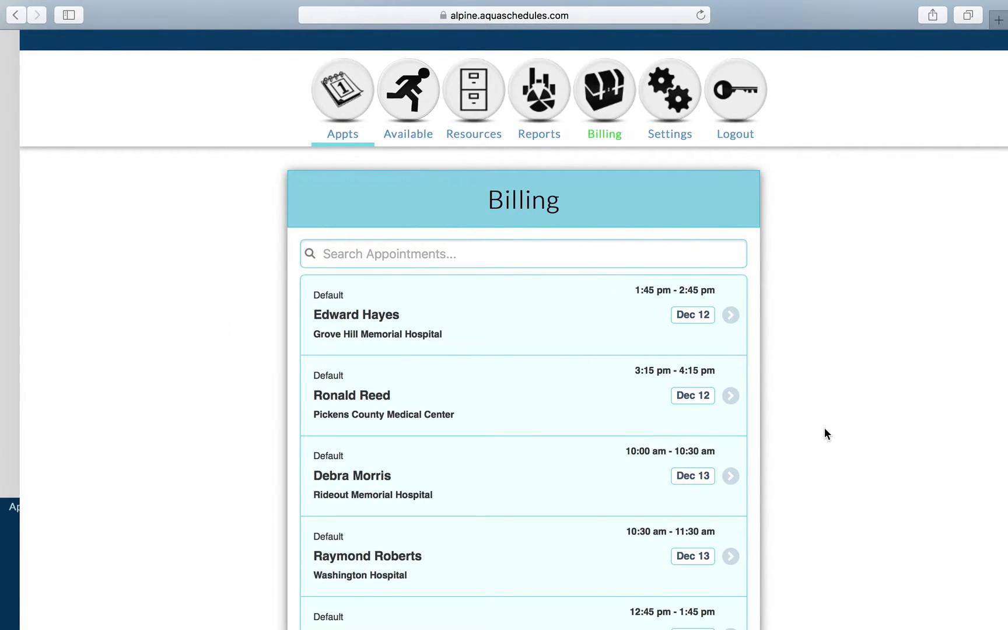
scroll(824, 434, left, 5)
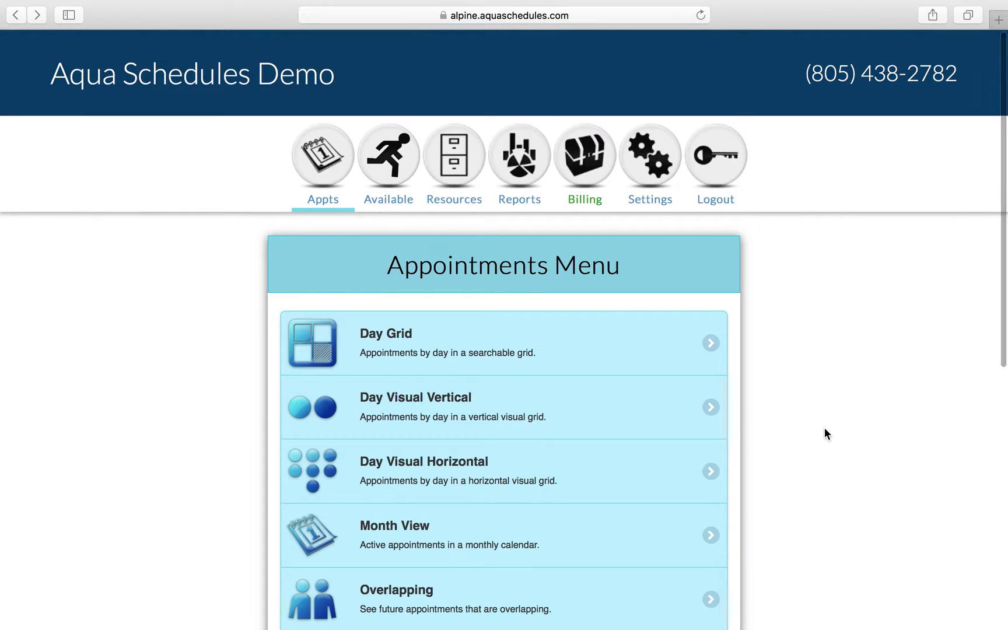
scroll(825, 434, down, 8)
- Search by appointment ID 60890 and review its completed Dec 6 Red Bay Hospital booking
click(633, 364)
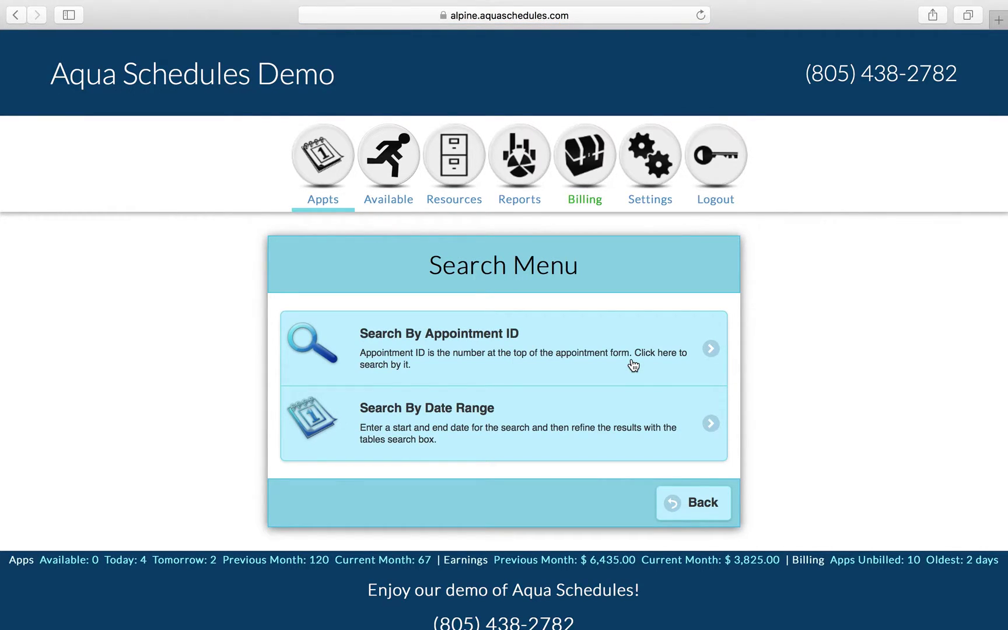
click(633, 365)
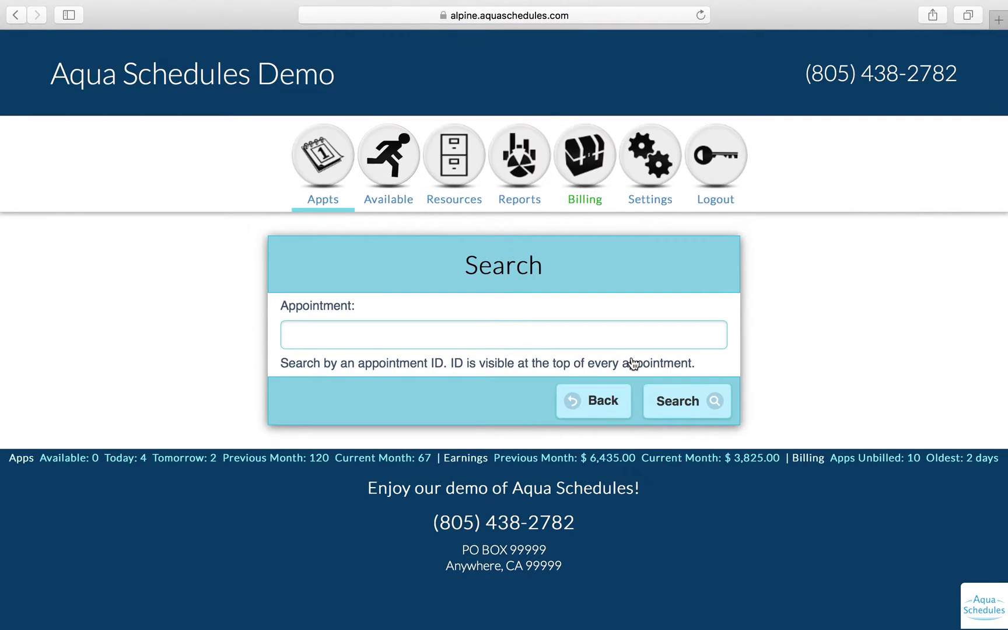
click(479, 342)
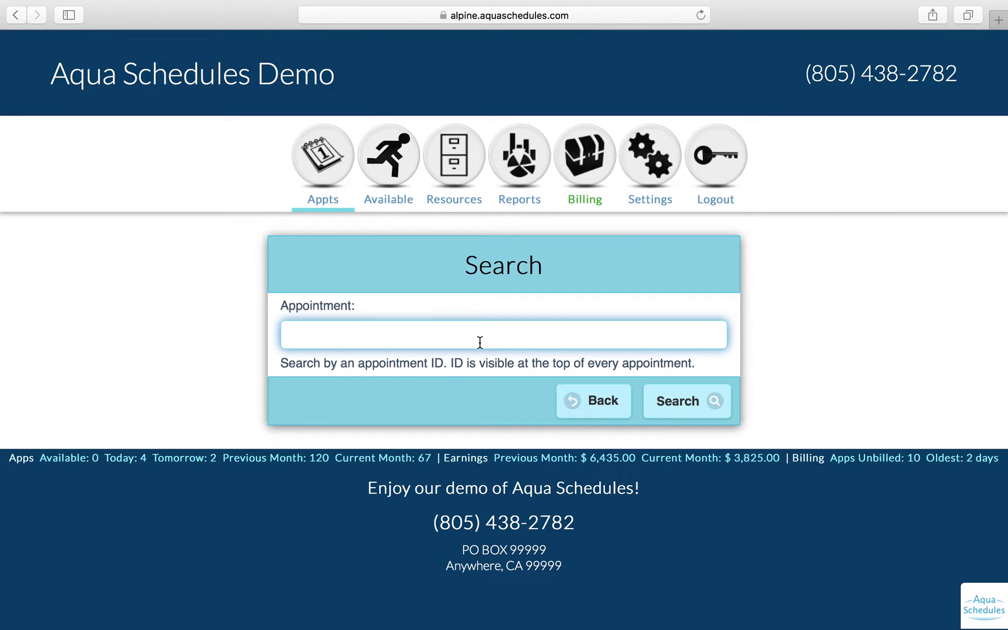
text(60890)
key(Return)
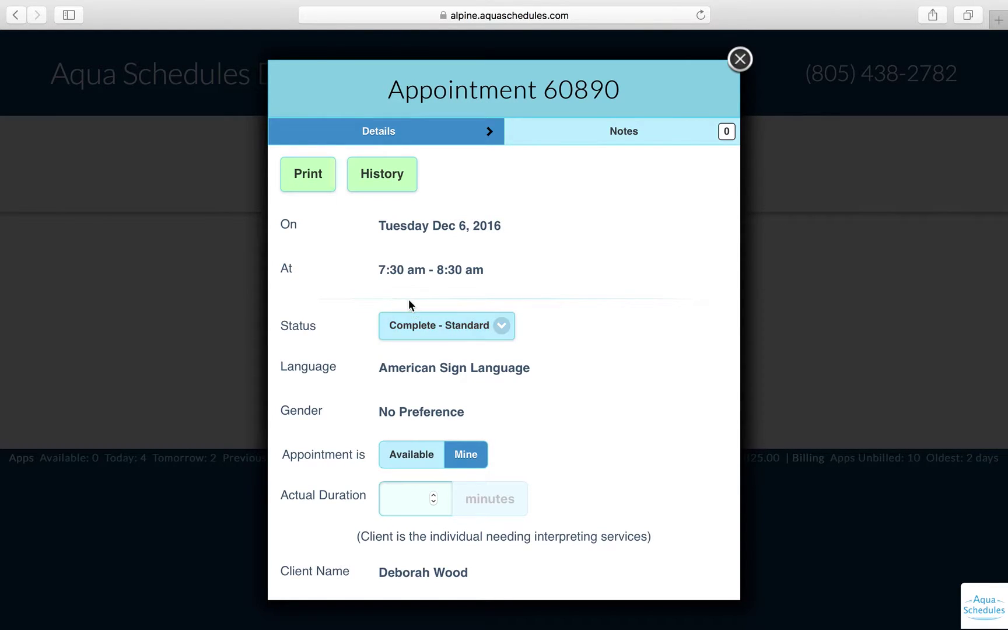
scroll(538, 334, down, 5)
scroll(538, 334, up, 5)
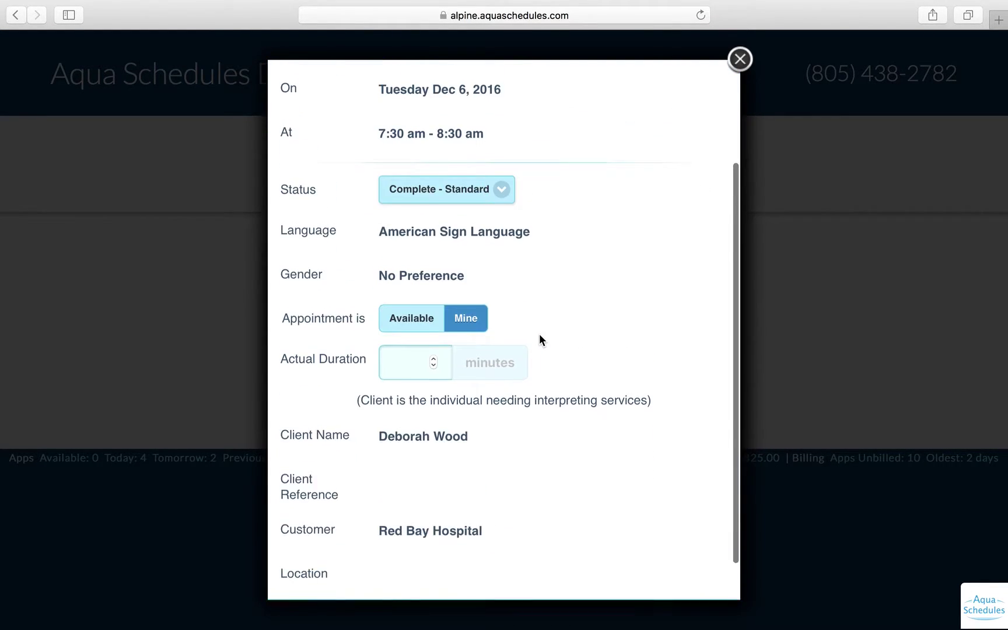
click(794, 345)
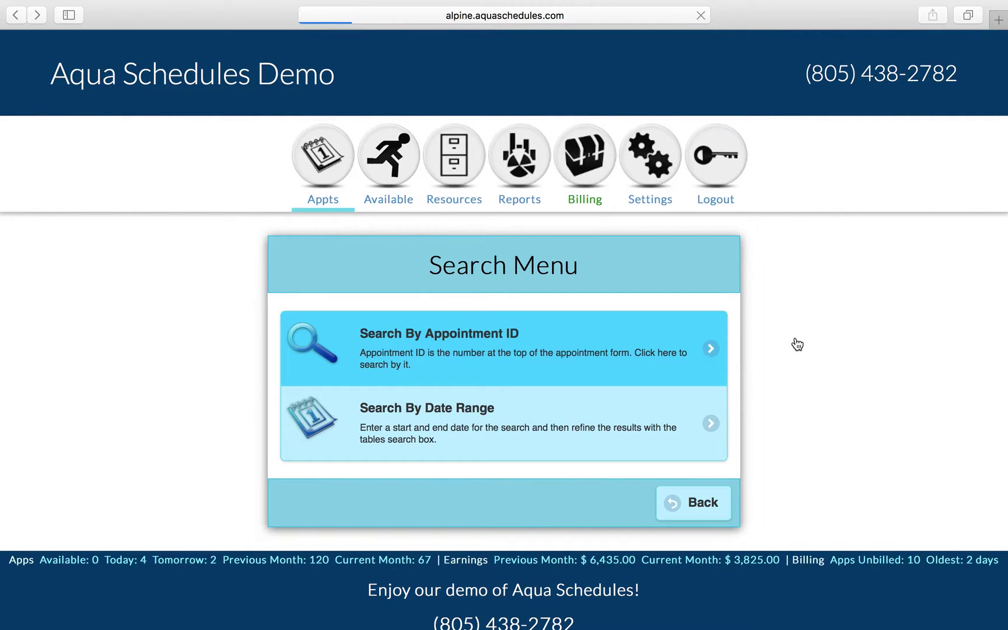
- Search appointments by date range from Dec 1 to Dec 14, 2016
click(609, 424)
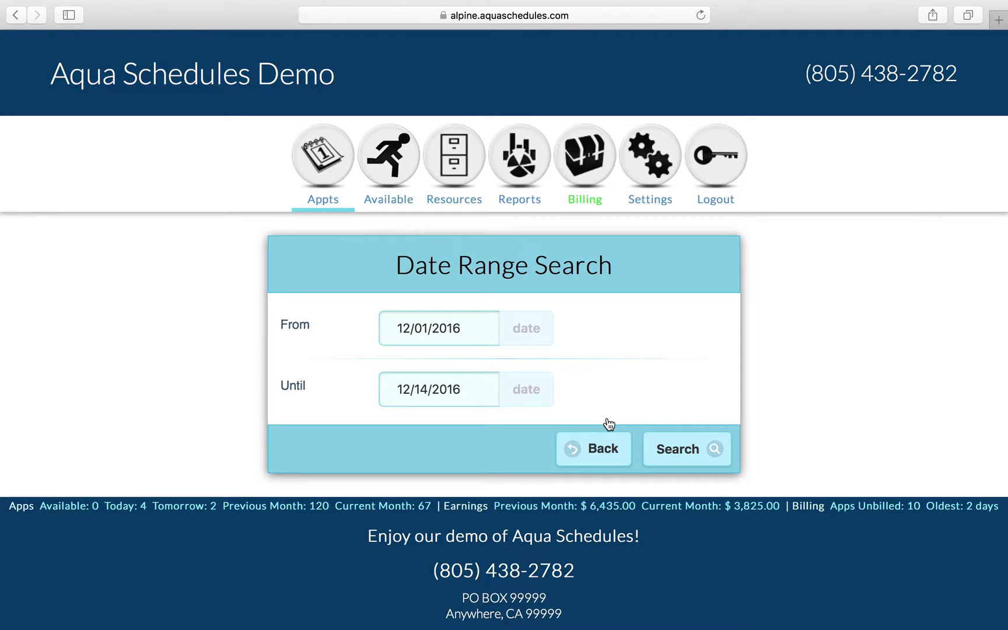
click(682, 457)
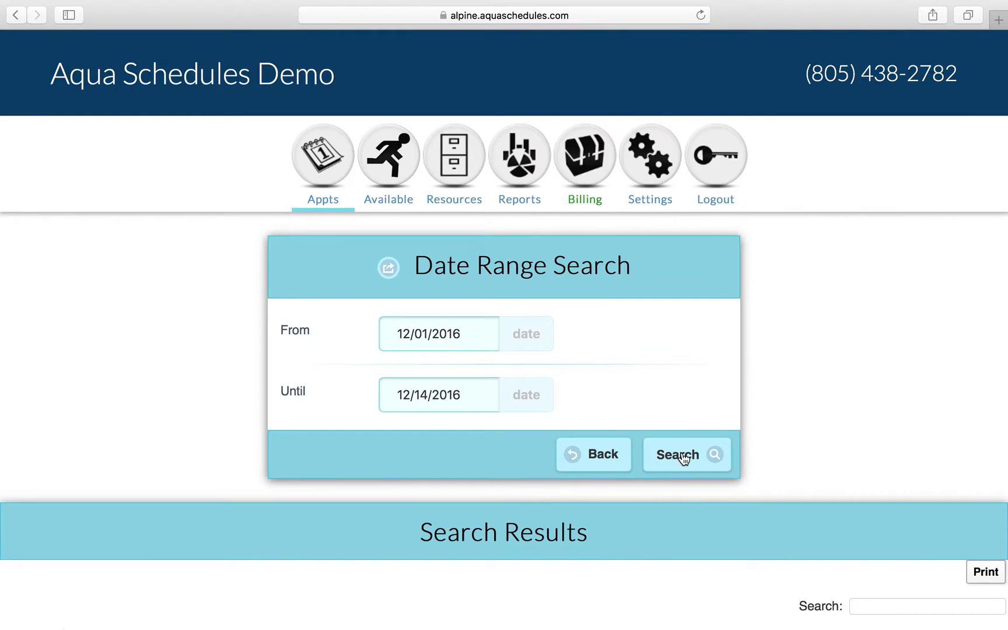
scroll(684, 459, down, 6)
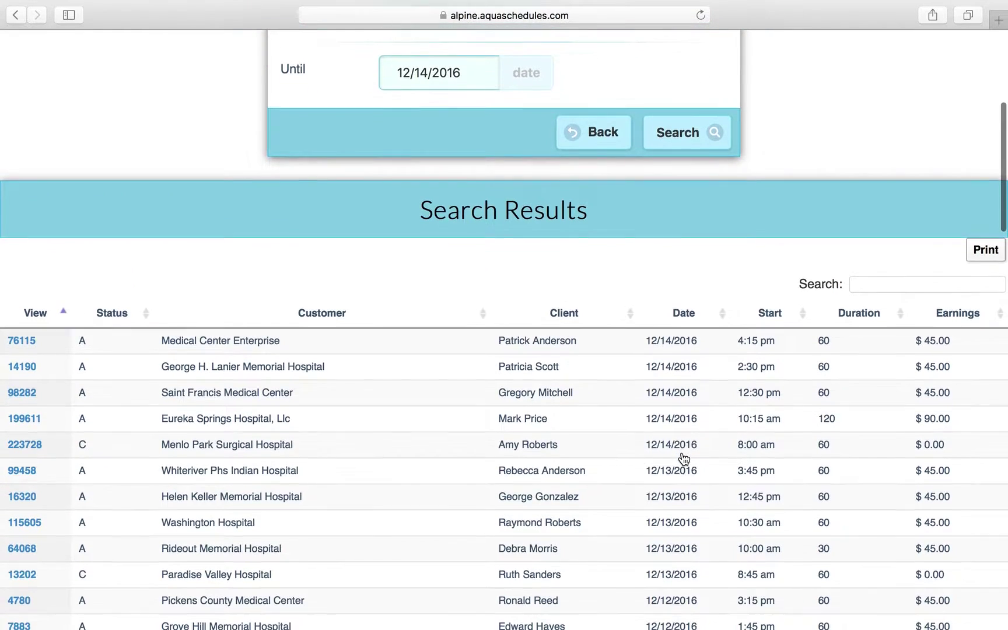
scroll(684, 459, down, 2)
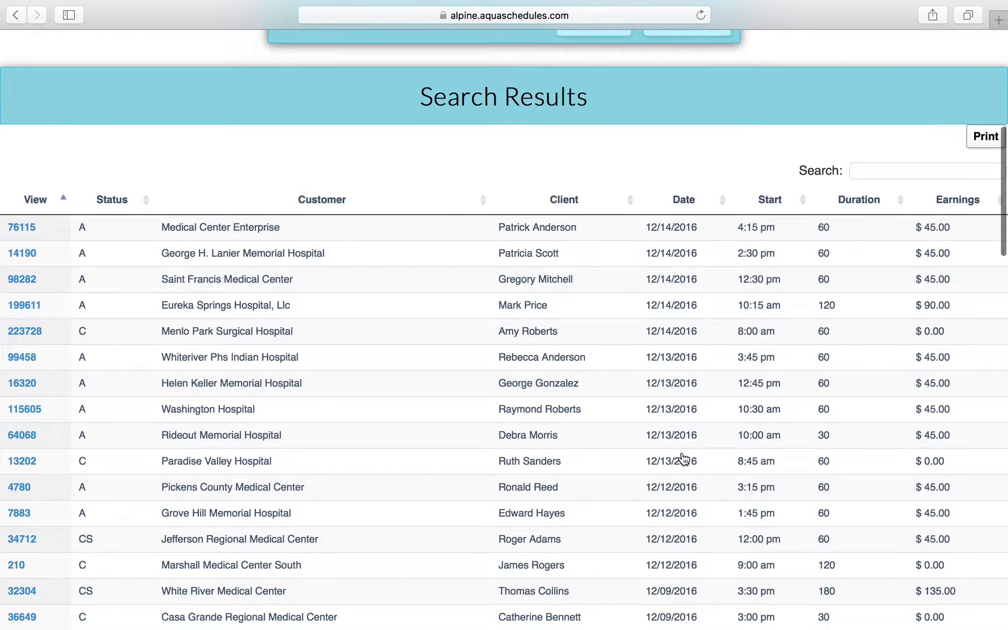
- Filter the 63 results by a client's surname, narrowing them to 2
click(934, 169)
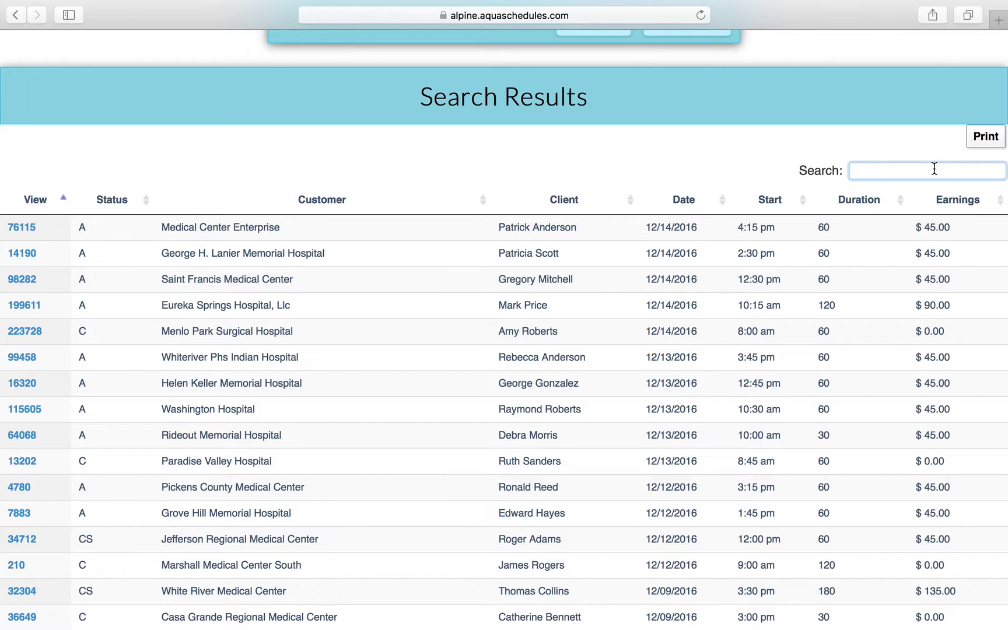
text(an)
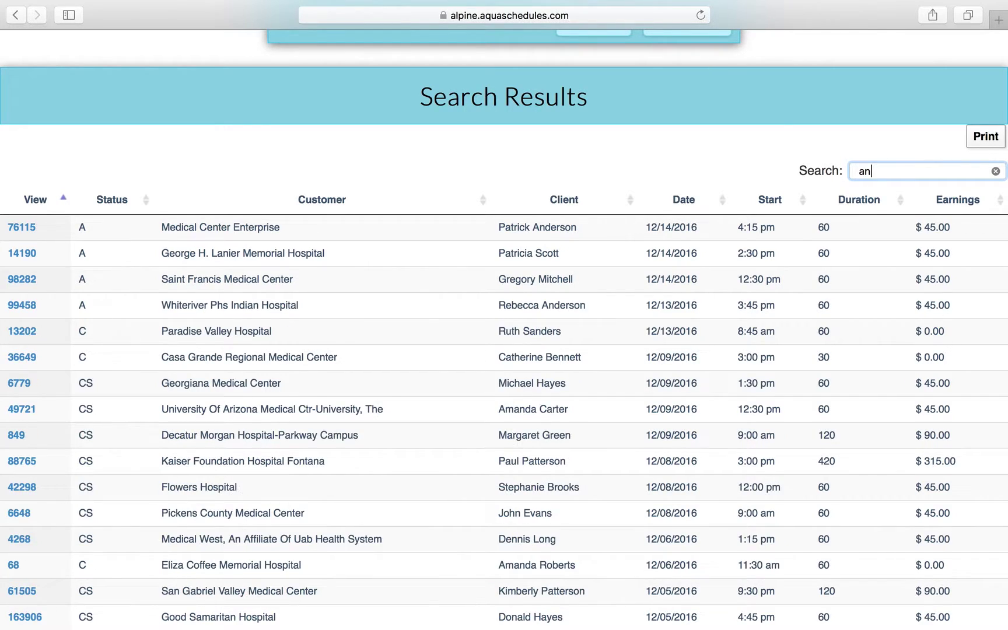
text(derson)
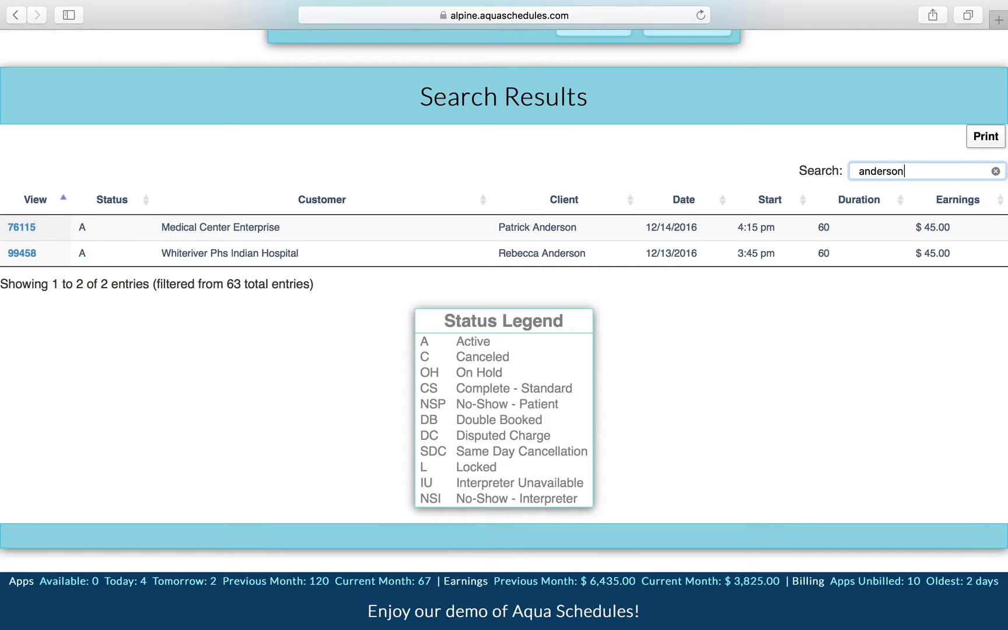
scroll(505, 315, left, 10)
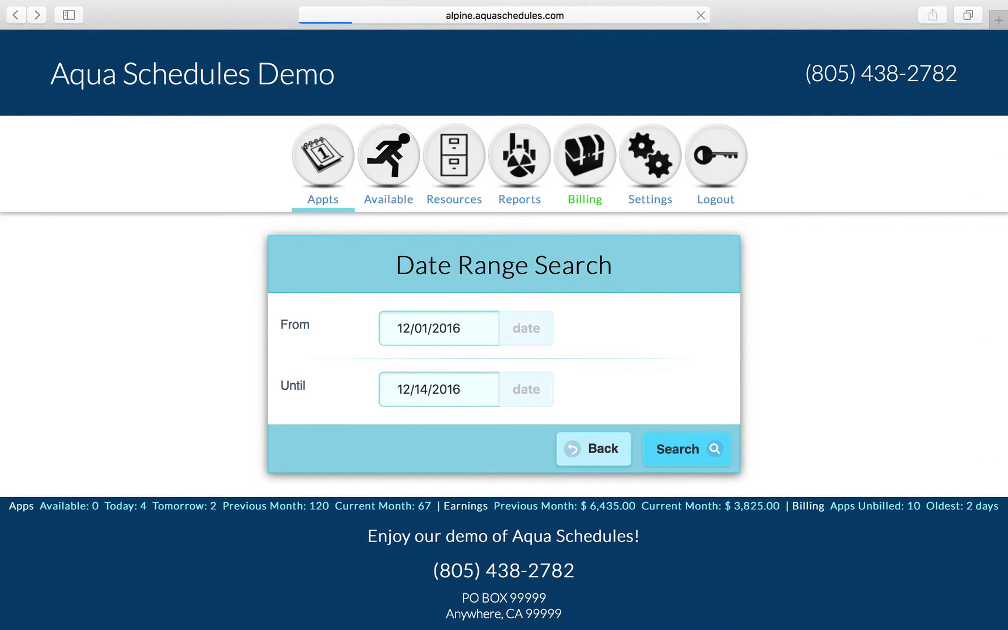
scroll(504, 315, left, 2)
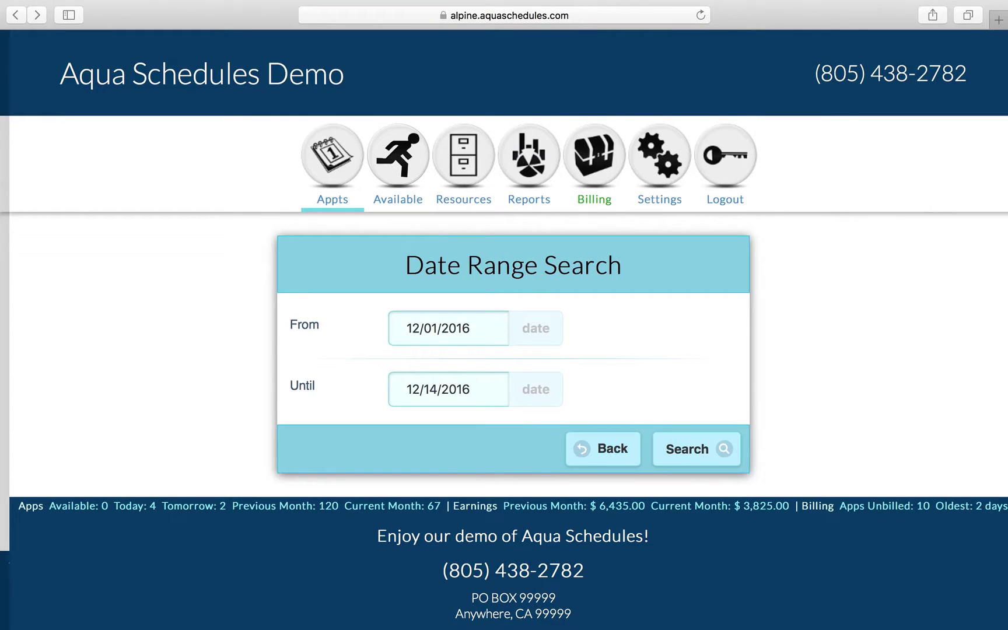
scroll(504, 315, left, 5)
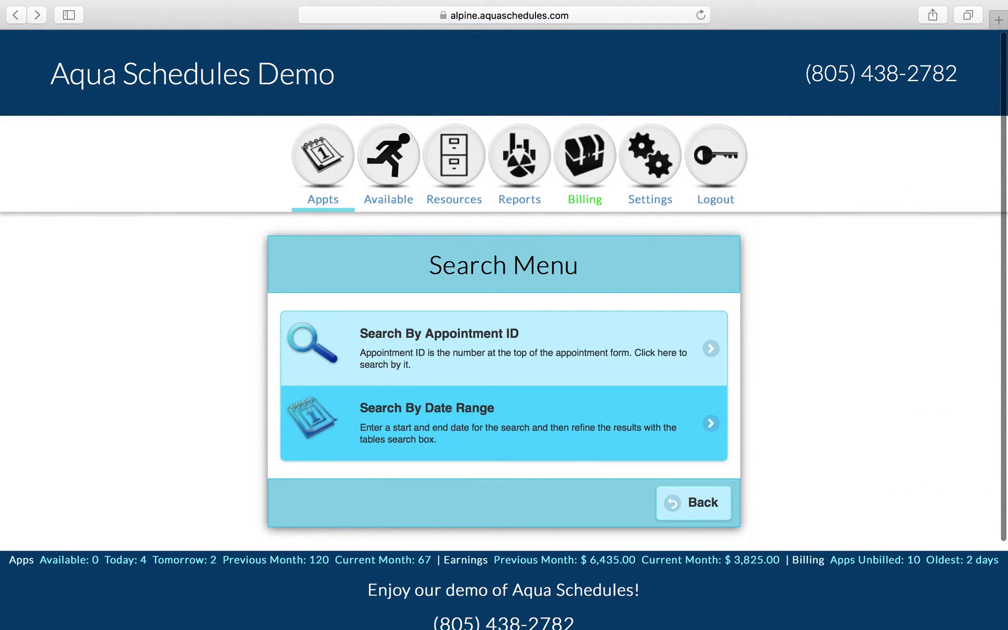
- Open the Available appointments page from the Appointments Menu, finding nothing to claim
click(327, 169)
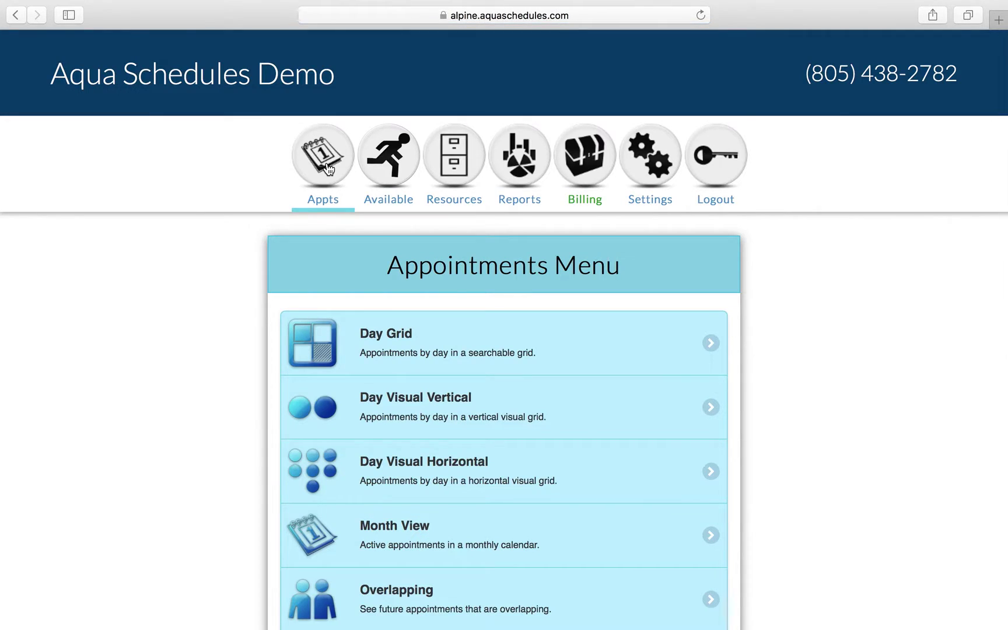
scroll(329, 170, down, 3)
scroll(328, 169, down, 5)
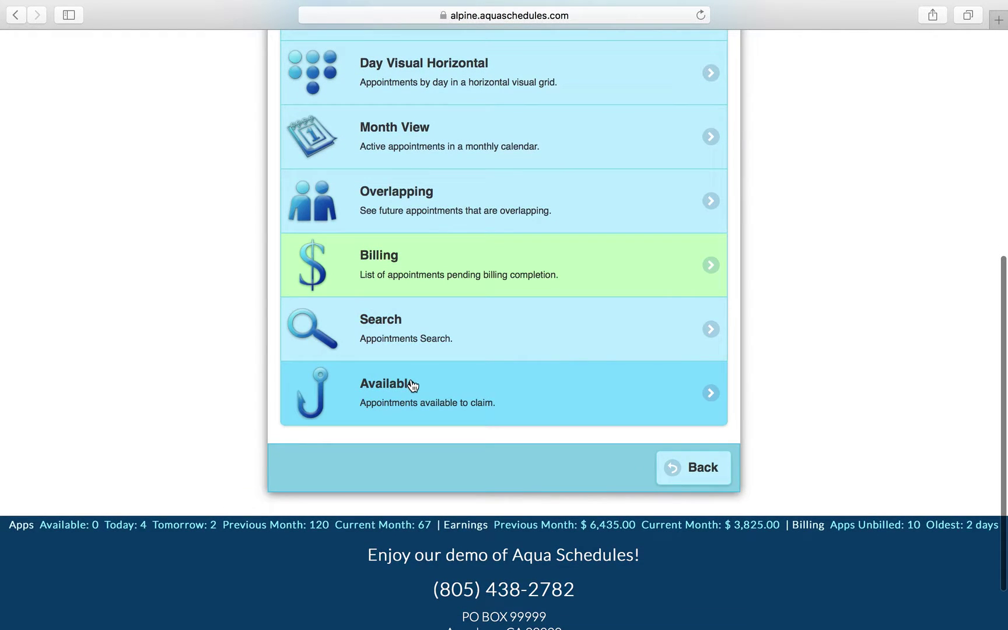
click(412, 386)
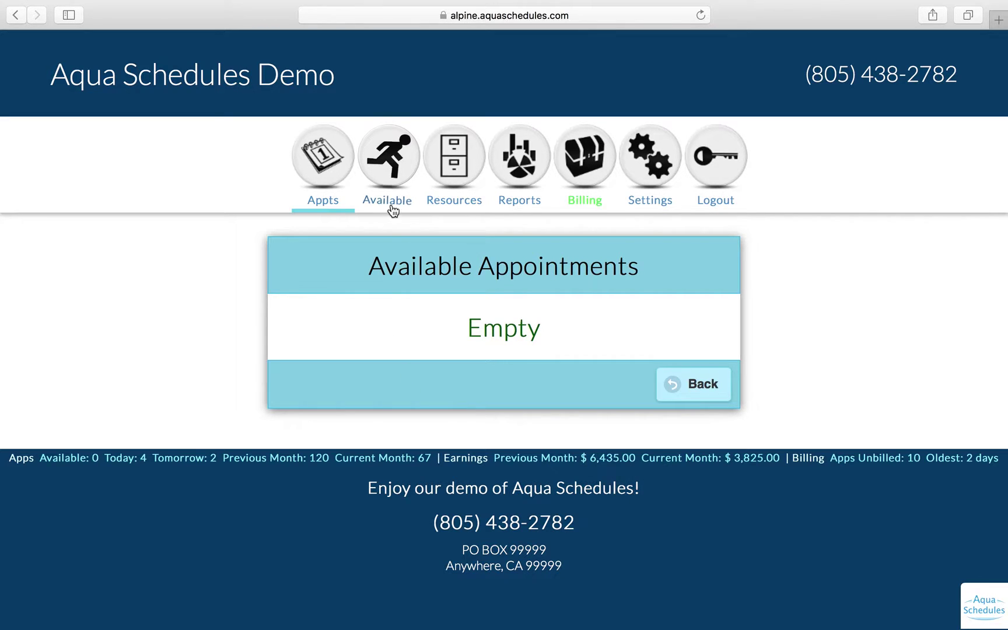
- Start a new vacation entry, defaulting to 12/14/2016 through 12/15/2016
click(391, 175)
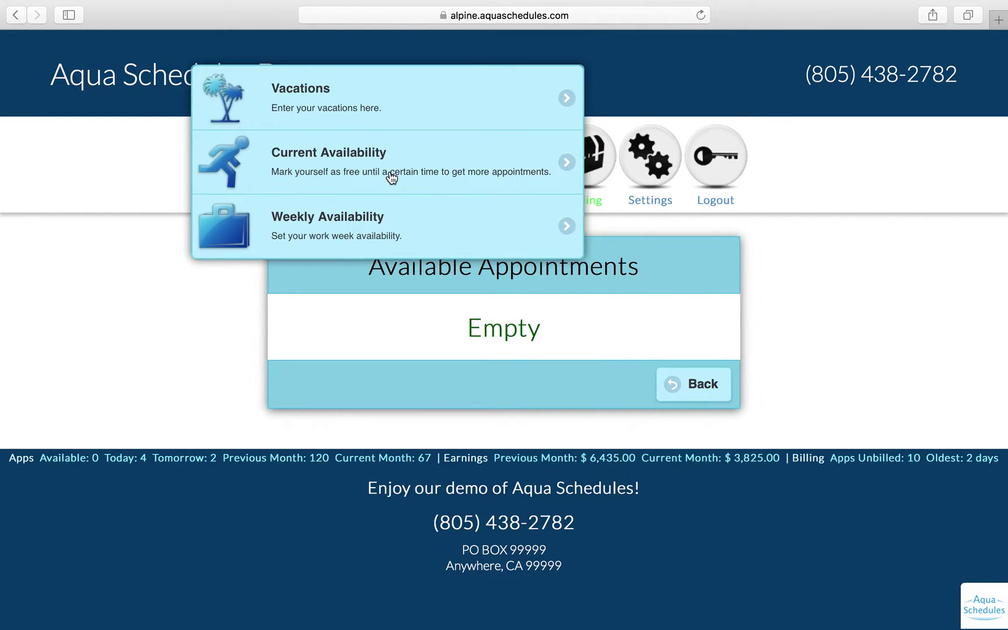
click(396, 103)
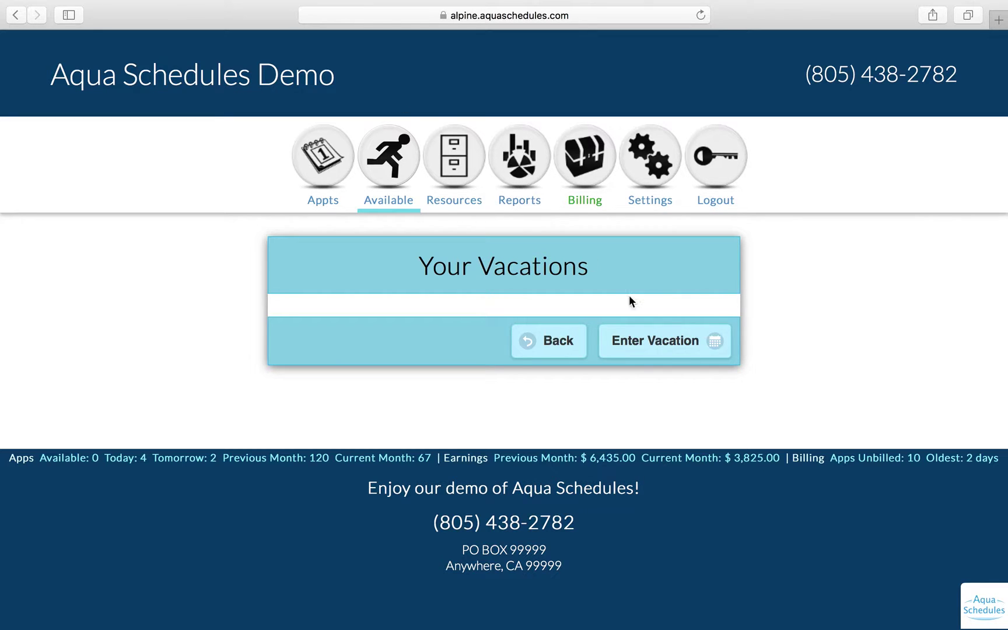
click(665, 342)
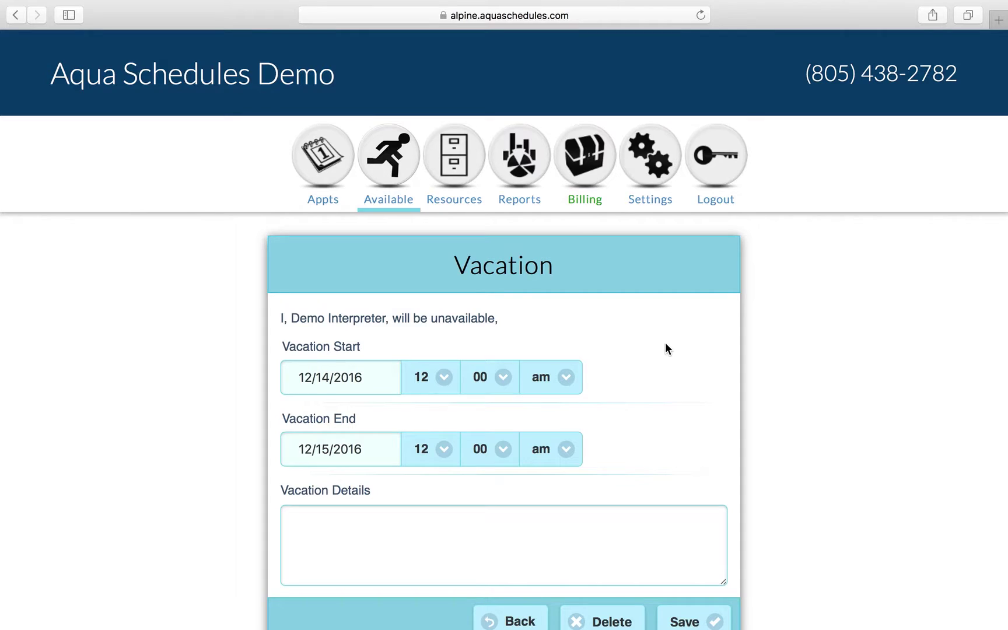
scroll(665, 342, down, 3)
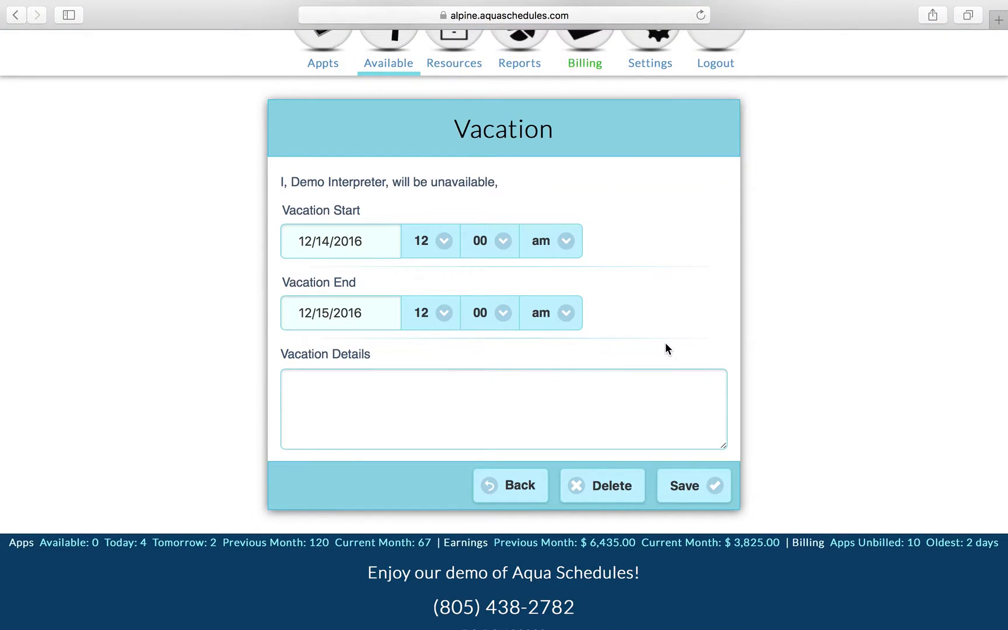
scroll(665, 343, up, 3)
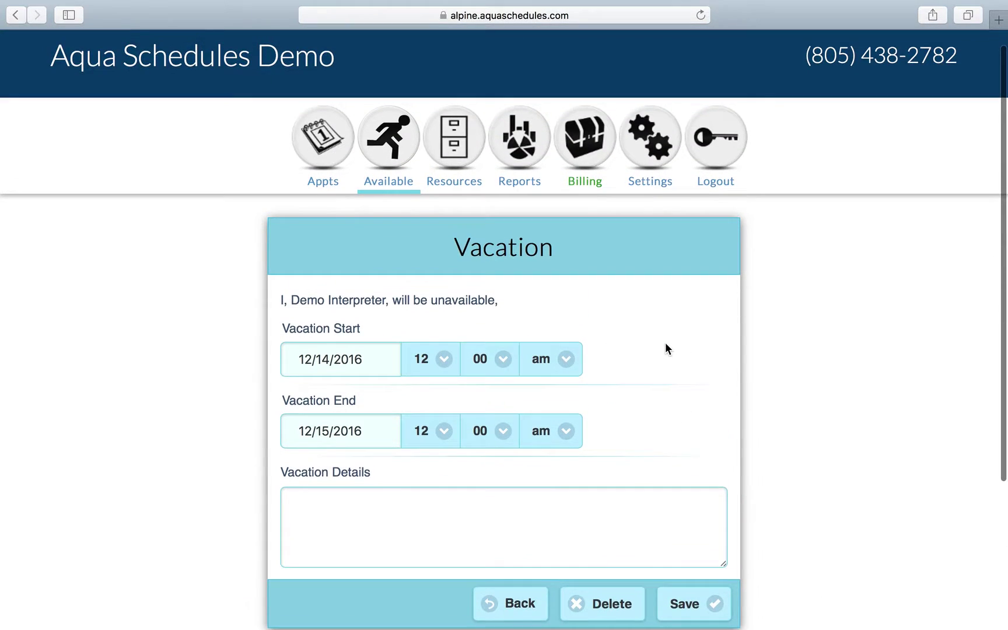
click(403, 161)
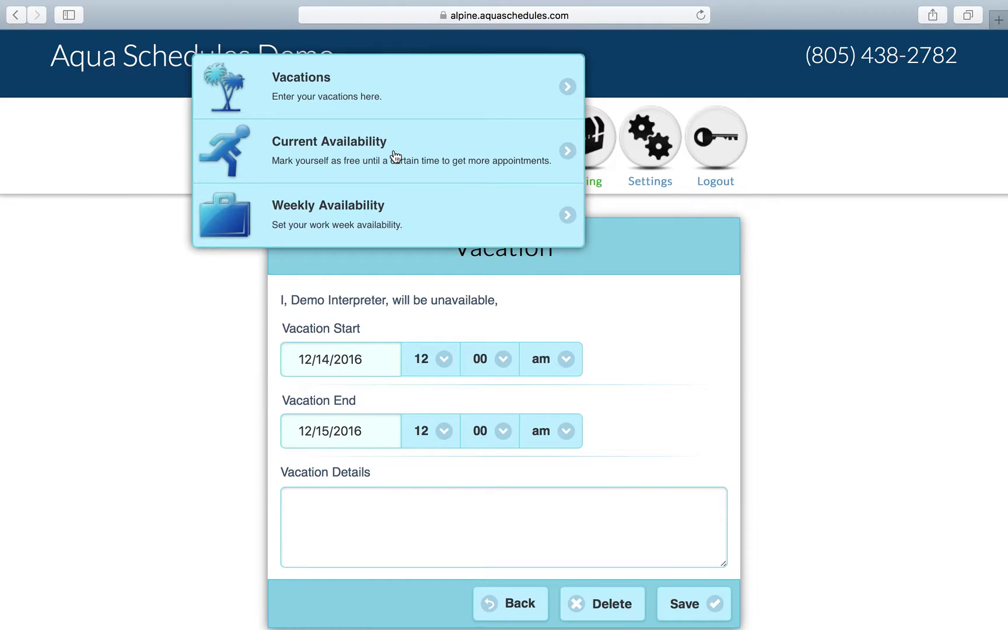
- Open Current Availability, showing Sunday through Thursday as Free (Not Set)
click(376, 154)
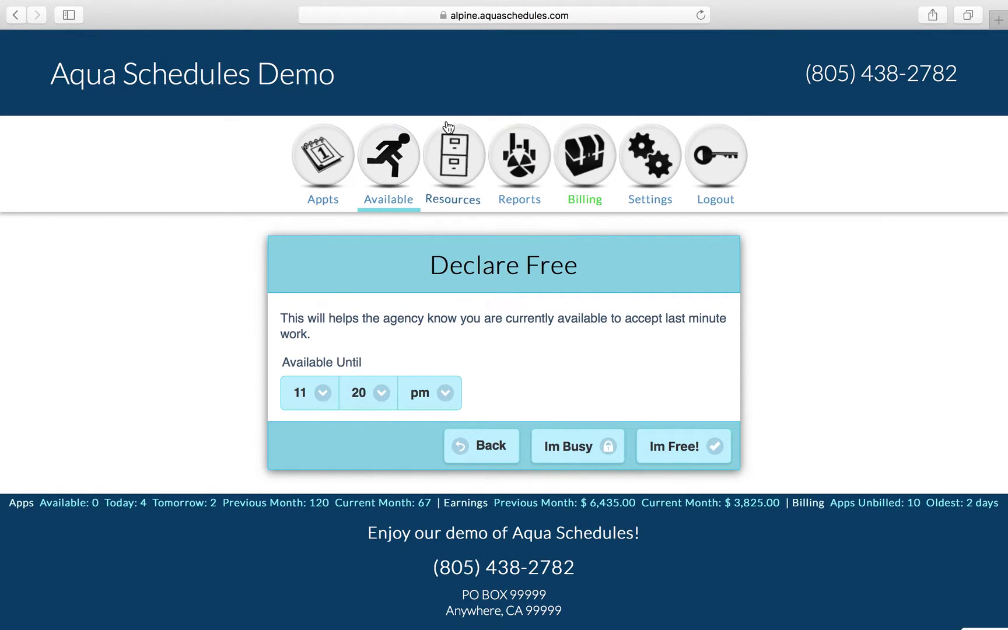
click(401, 158)
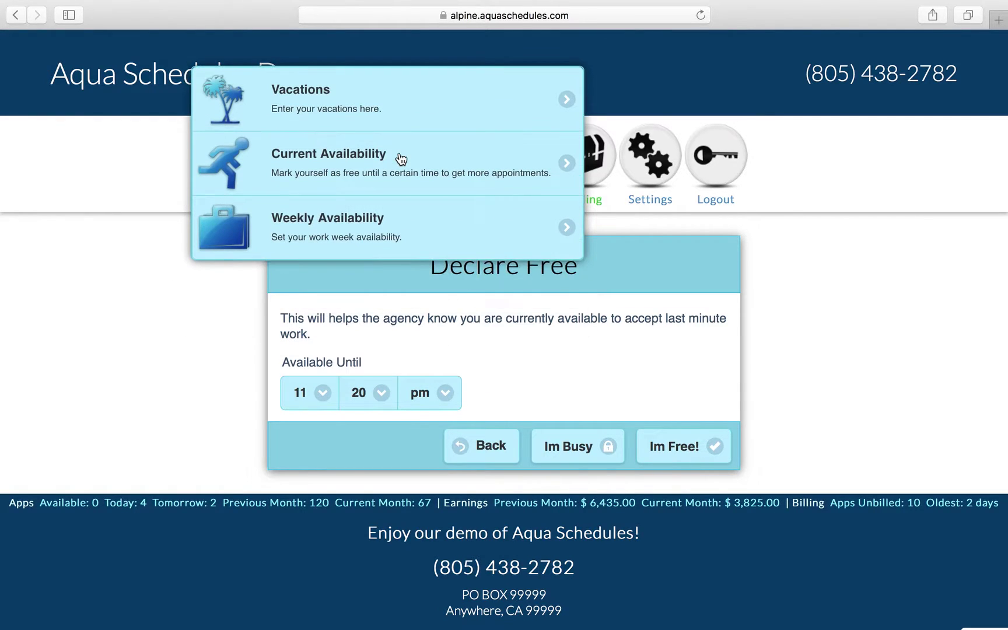
- Open Sunday's availability (12:00 pm to 12:00 pm) from Weekly Availability, then the shared resources options
click(354, 216)
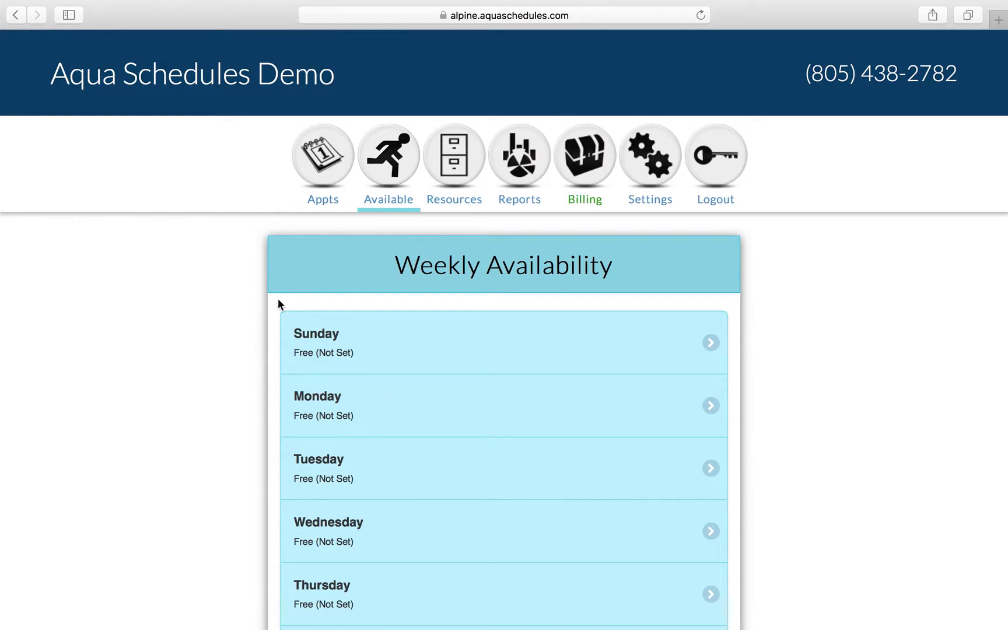
click(339, 330)
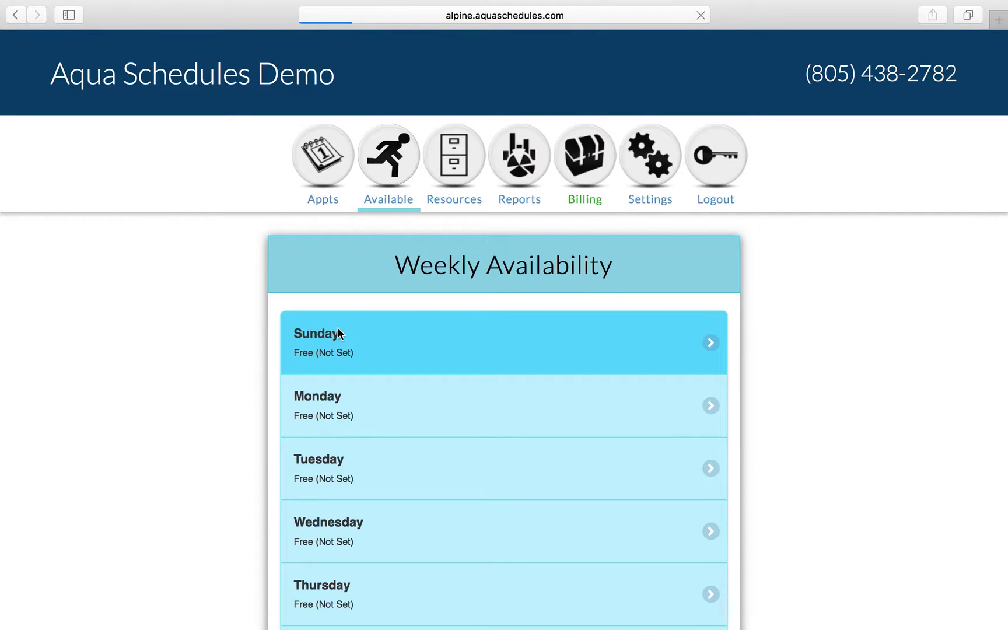
scroll(338, 331, down, 2)
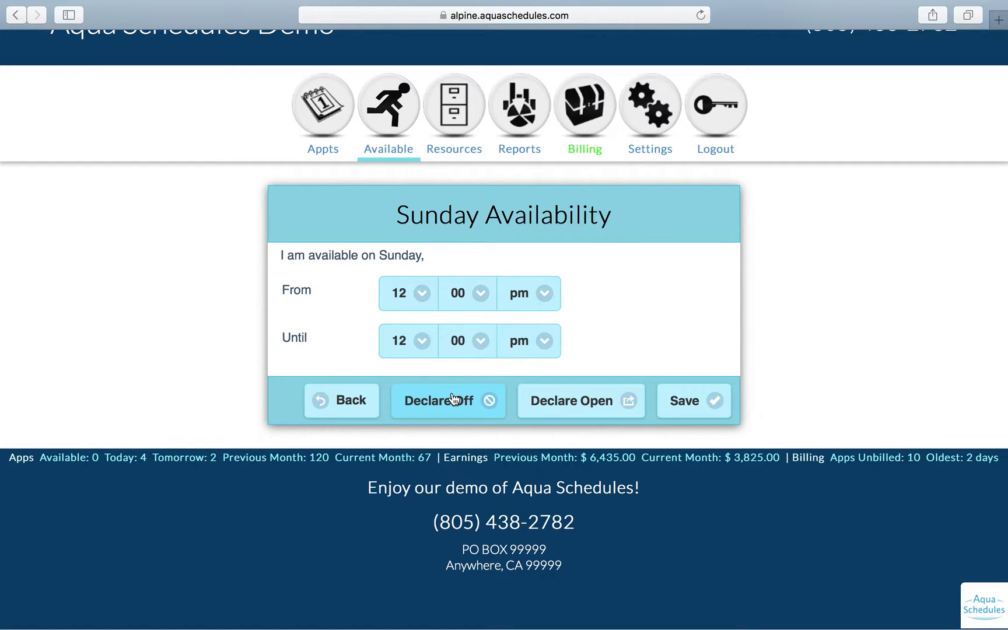
click(453, 126)
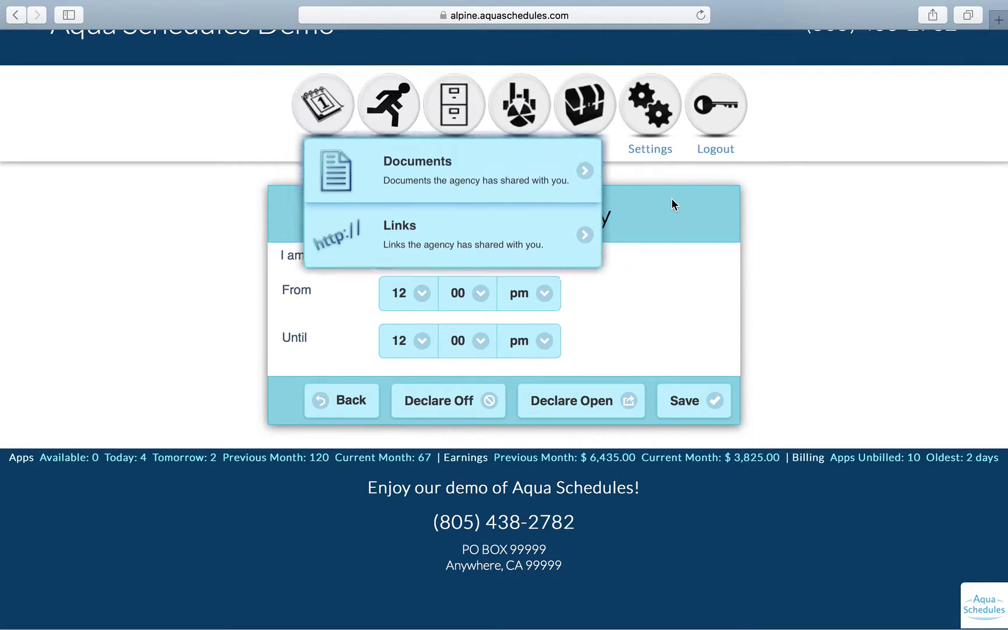
- Open the Reports page showing 5414 appointments and $239,670.00 total revenue
click(522, 111)
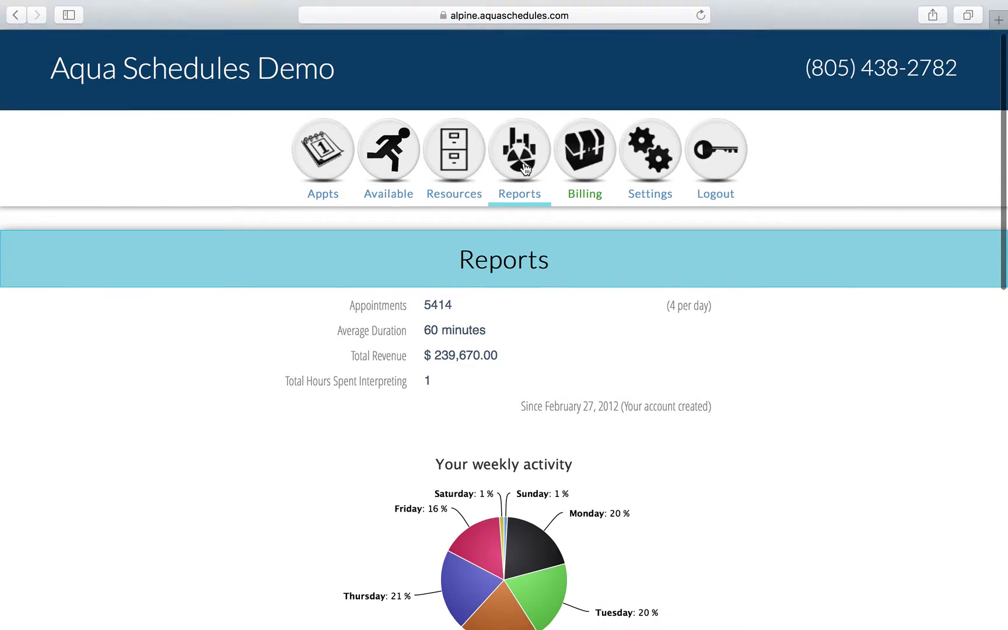
- Review the weekly activity pie chart and Earnings by Month values, then bring up the Billing options
scroll(526, 168, down, 3)
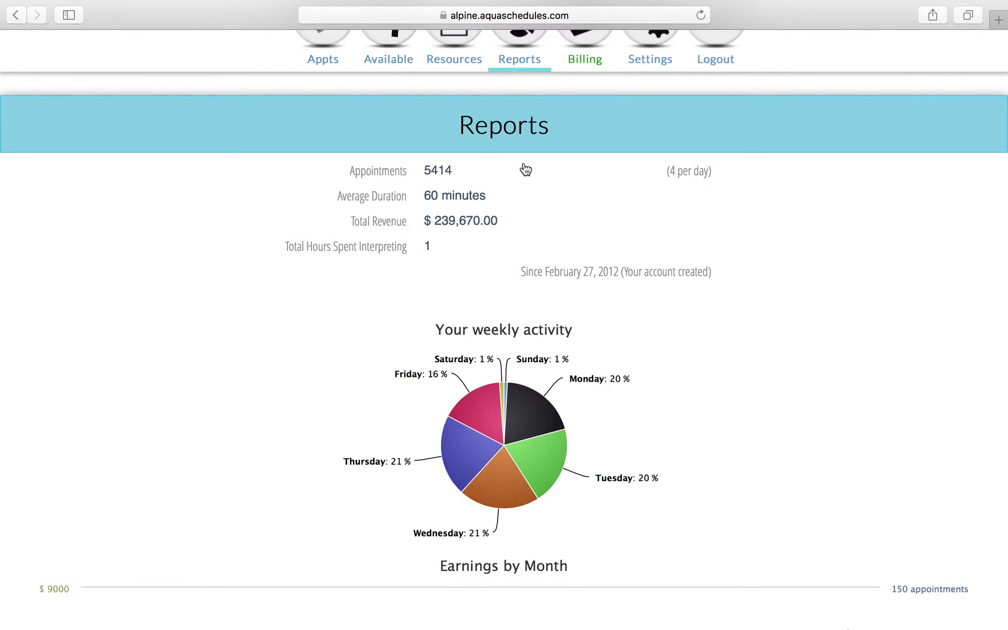
scroll(525, 170, down, 2)
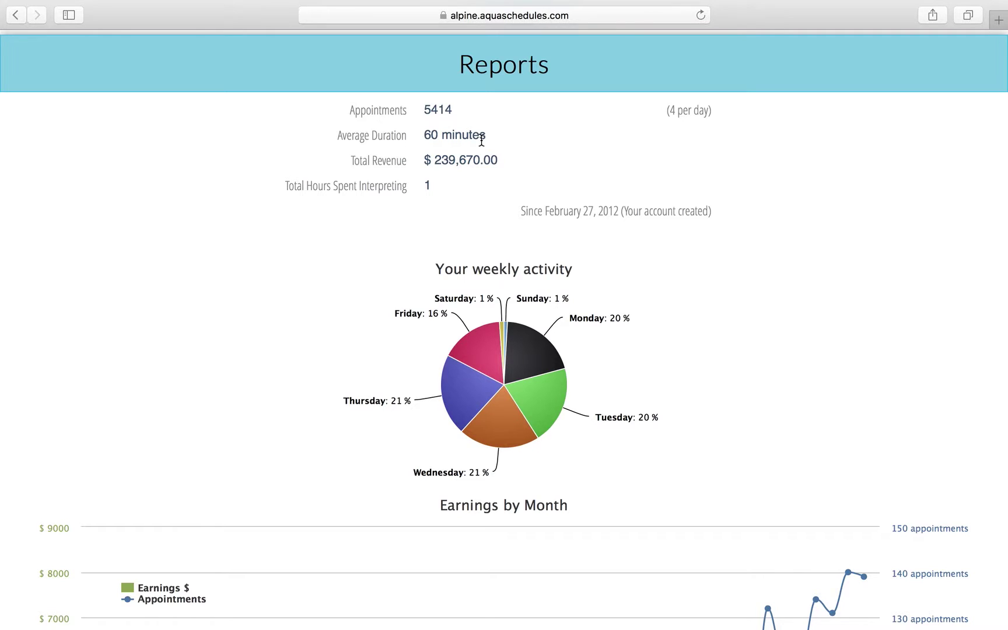
scroll(481, 140, down, 5)
mouse_move(513, 216)
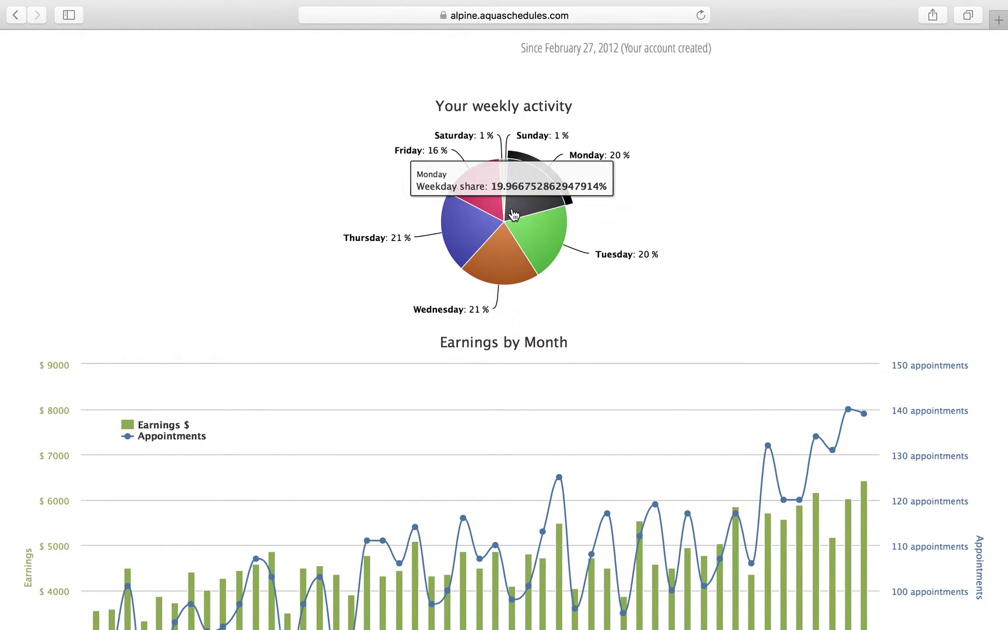
scroll(513, 215, down, 9)
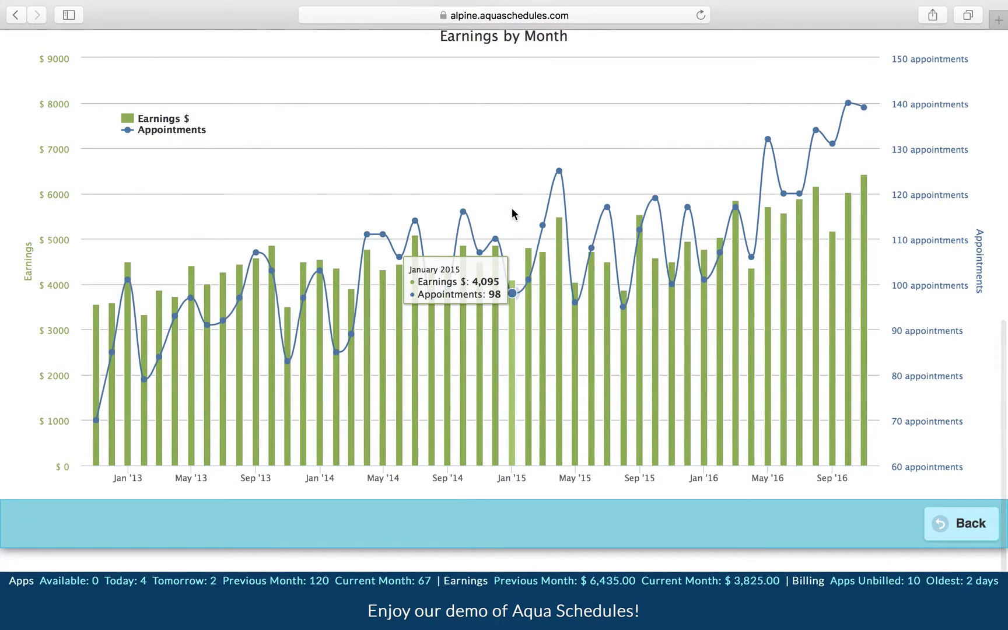
mouse_move(558, 305)
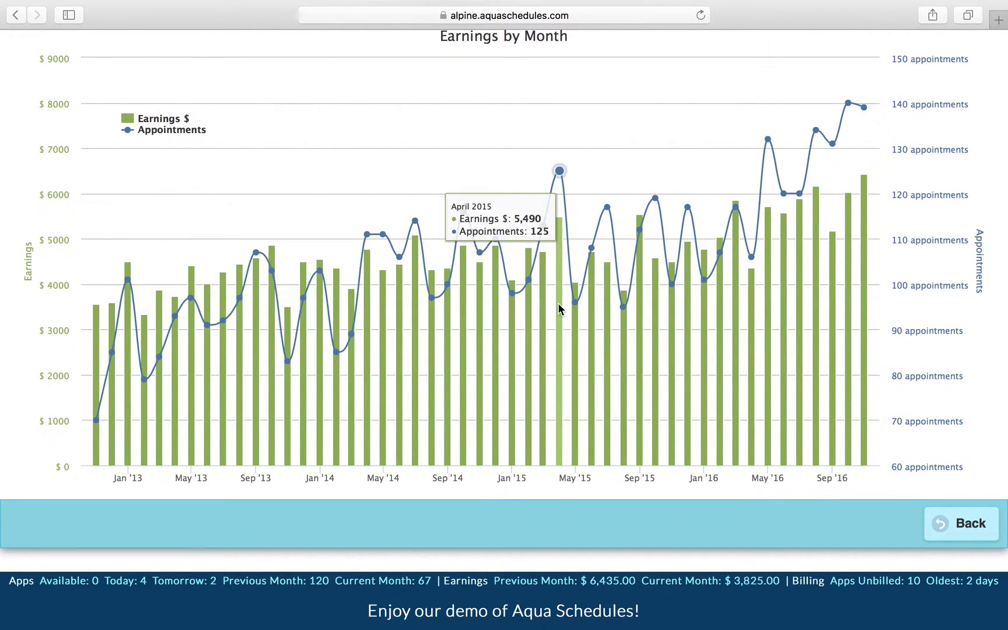
scroll(557, 303, up, 12)
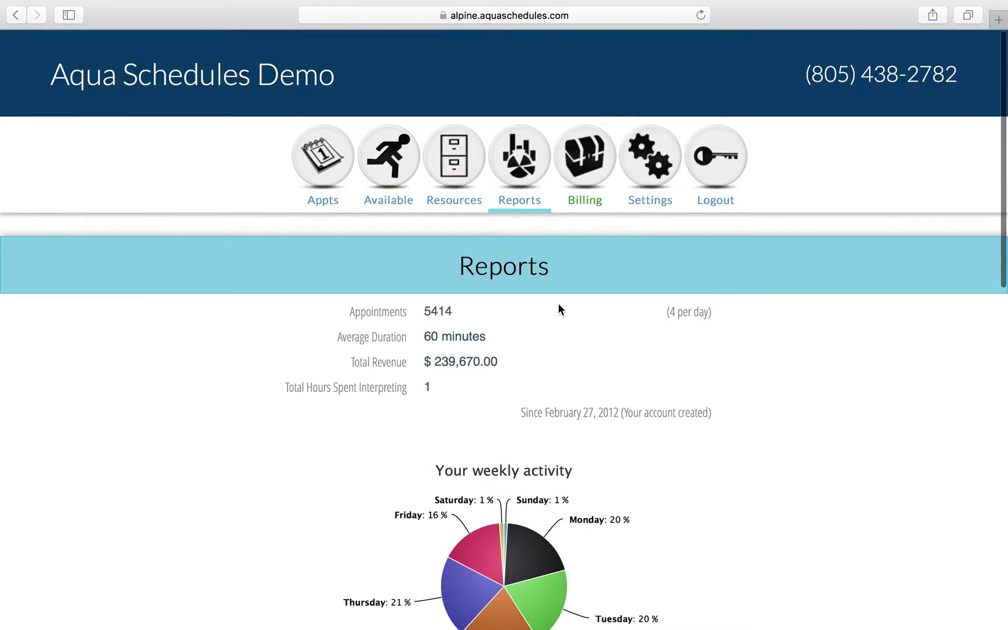
click(577, 151)
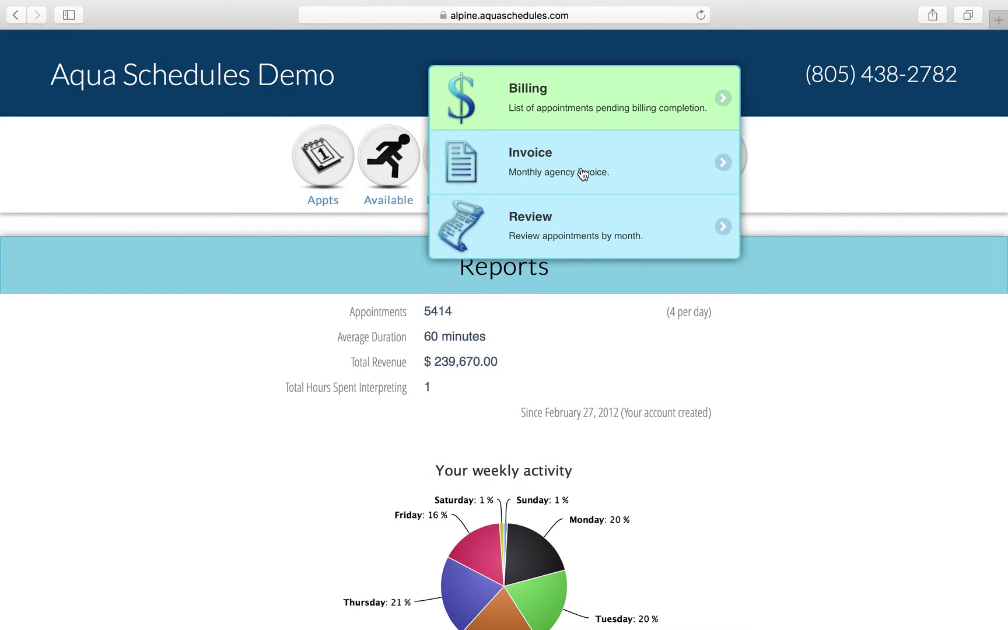
- Check appointments pending billing, then open the December 2016 monthly invoice totalling $3,825.00
click(574, 95)
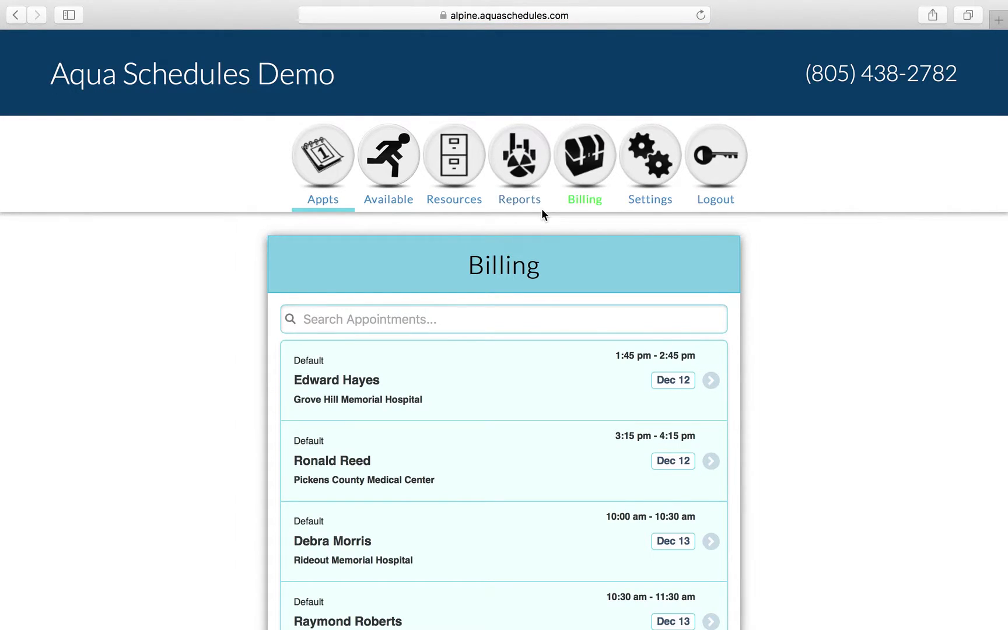
scroll(542, 214, down, 5)
scroll(544, 215, up, 4)
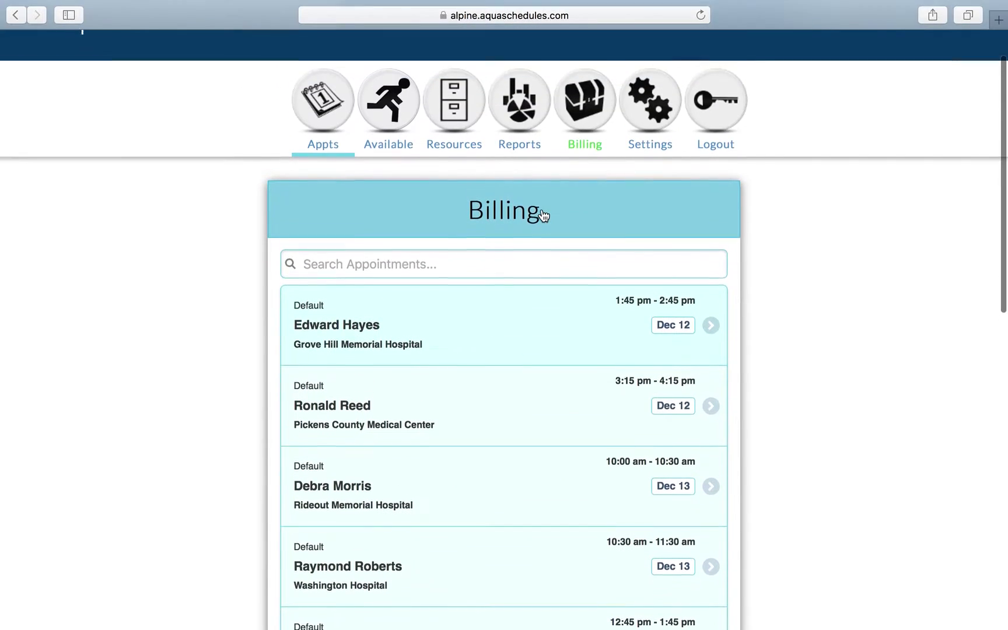
mouse_move(591, 125)
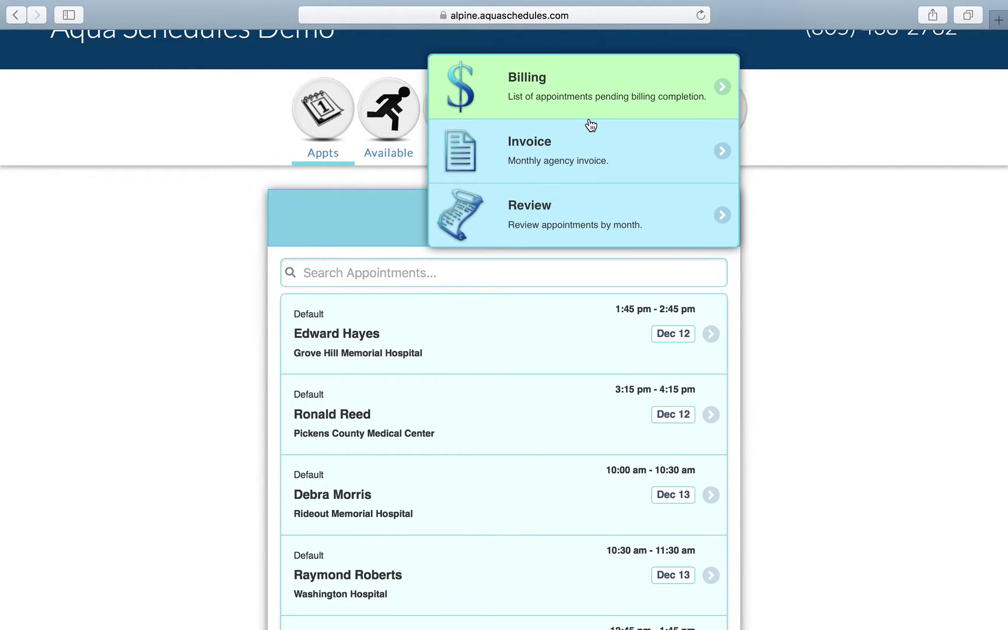
click(583, 150)
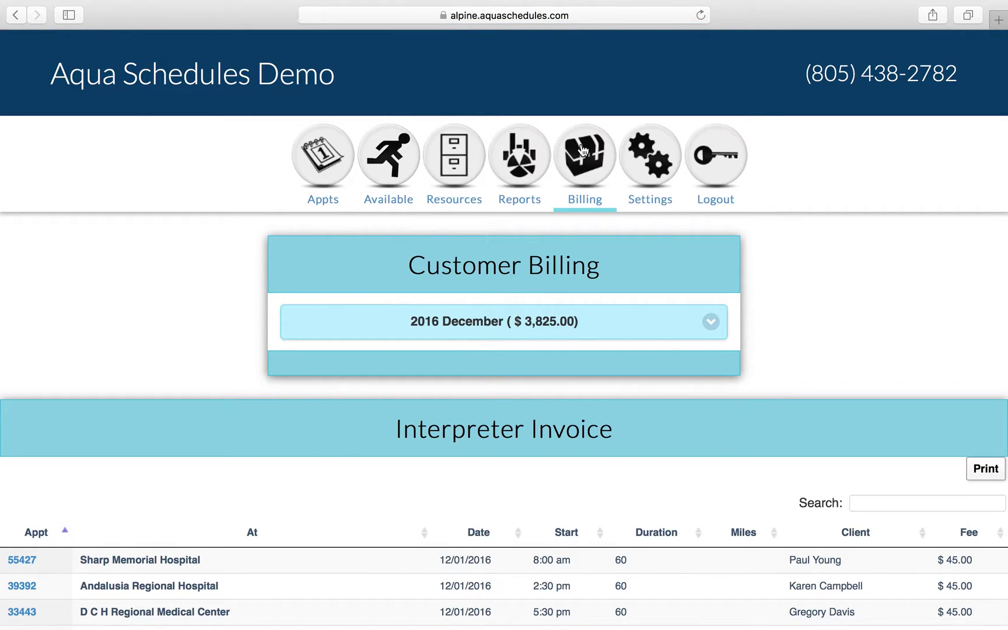
- Keep 2016 December, review the 66 entries down to the $3,825.00 Total Bill, and try QuickBooks linking
click(461, 323)
click(835, 285)
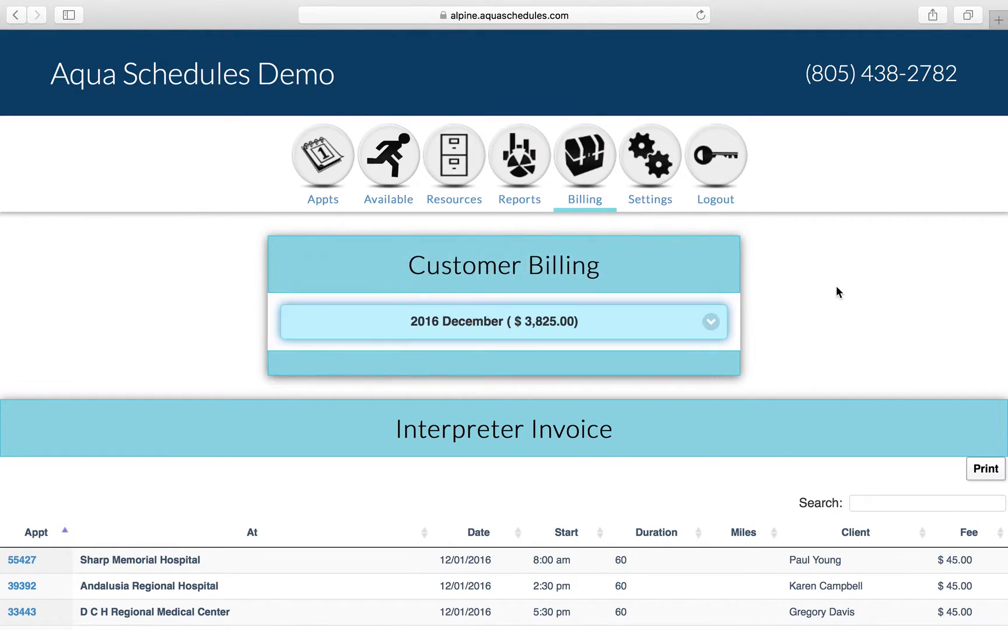
scroll(836, 286, down, 20)
scroll(835, 285, down, 8)
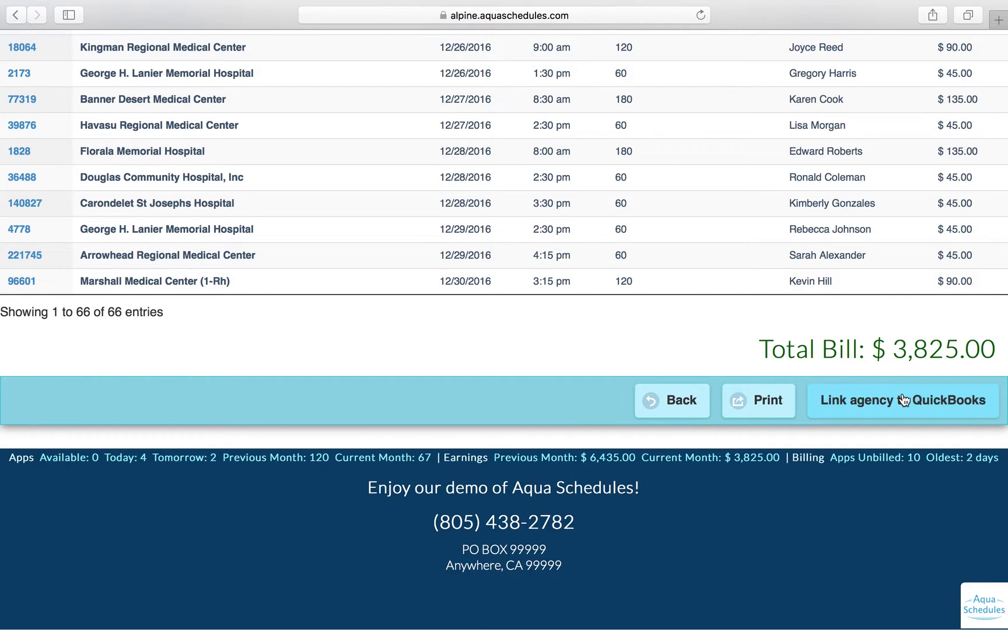
click(903, 400)
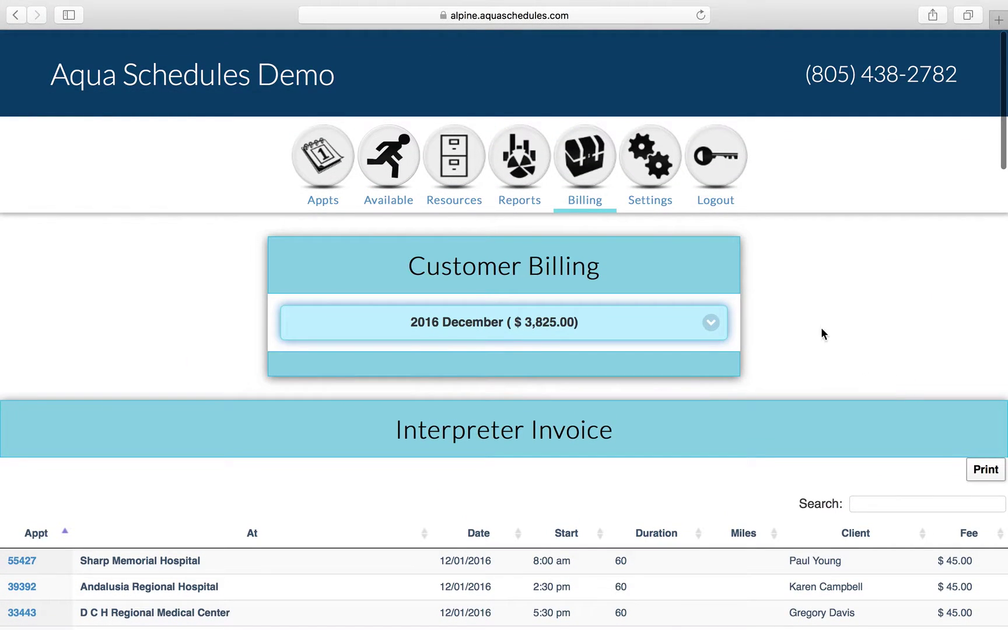
click(595, 168)
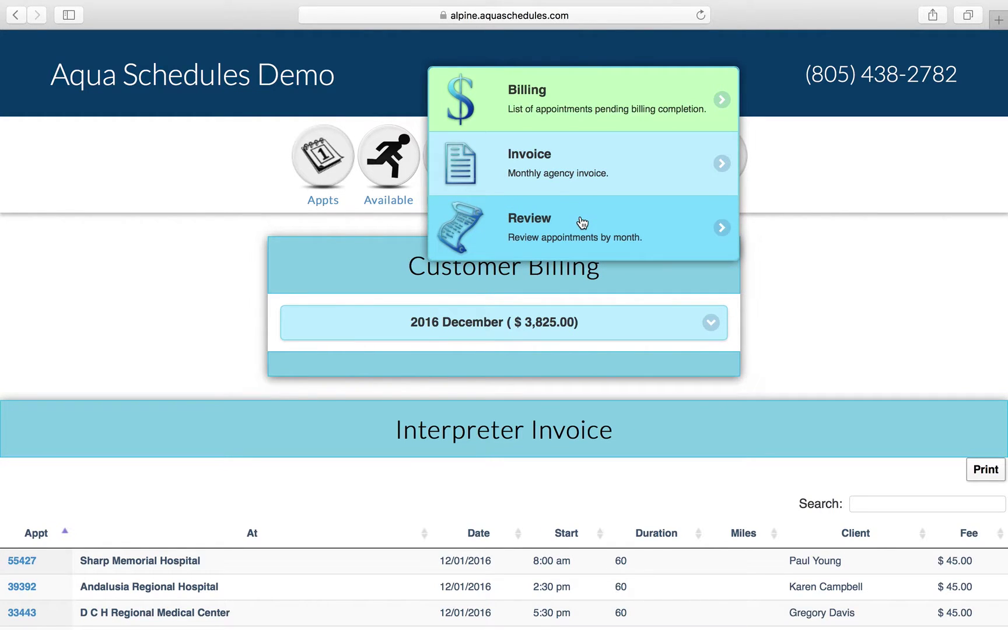
- Open the Review page and scroll through the December 2016 appointments table
click(583, 222)
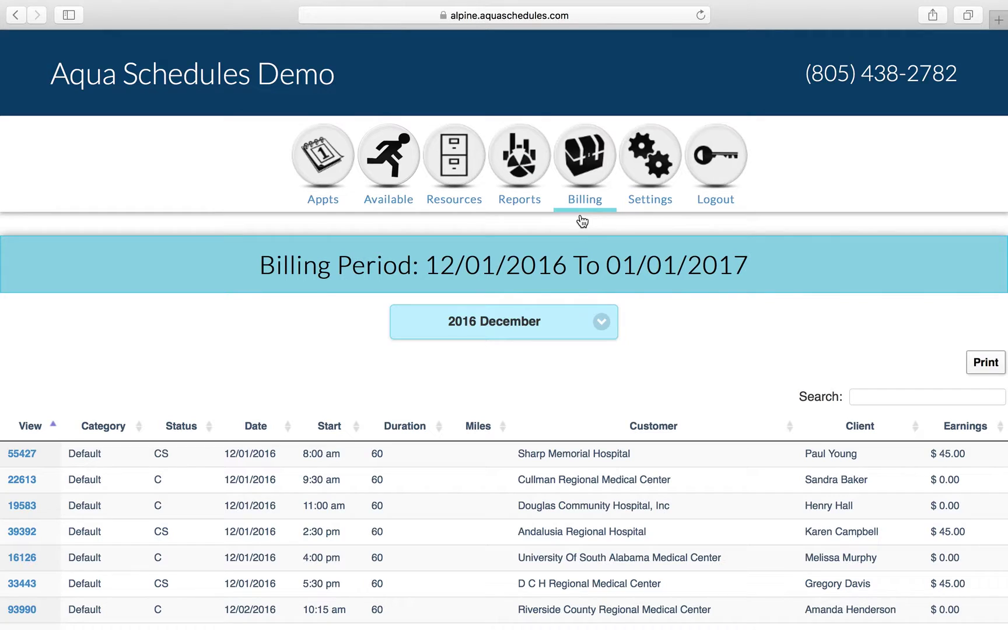
scroll(582, 221, down, 3)
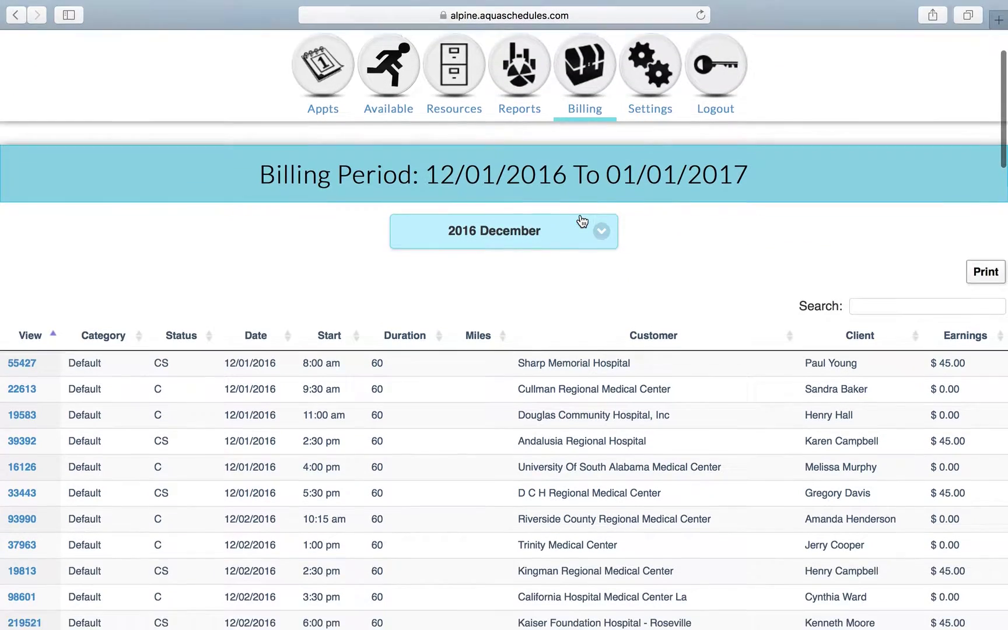
scroll(582, 222, down, 8)
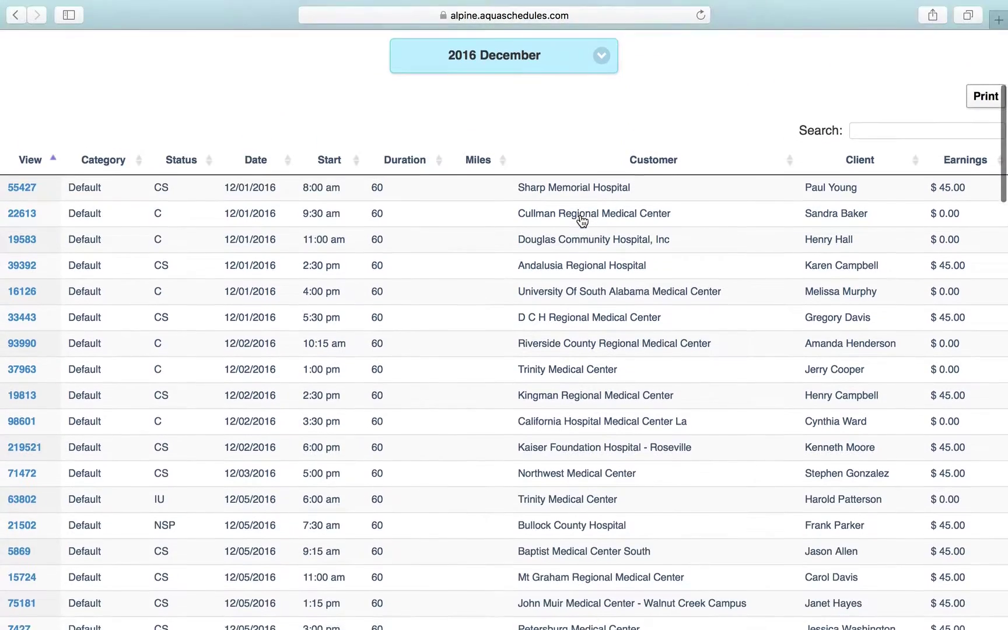
scroll(582, 221, up, 10)
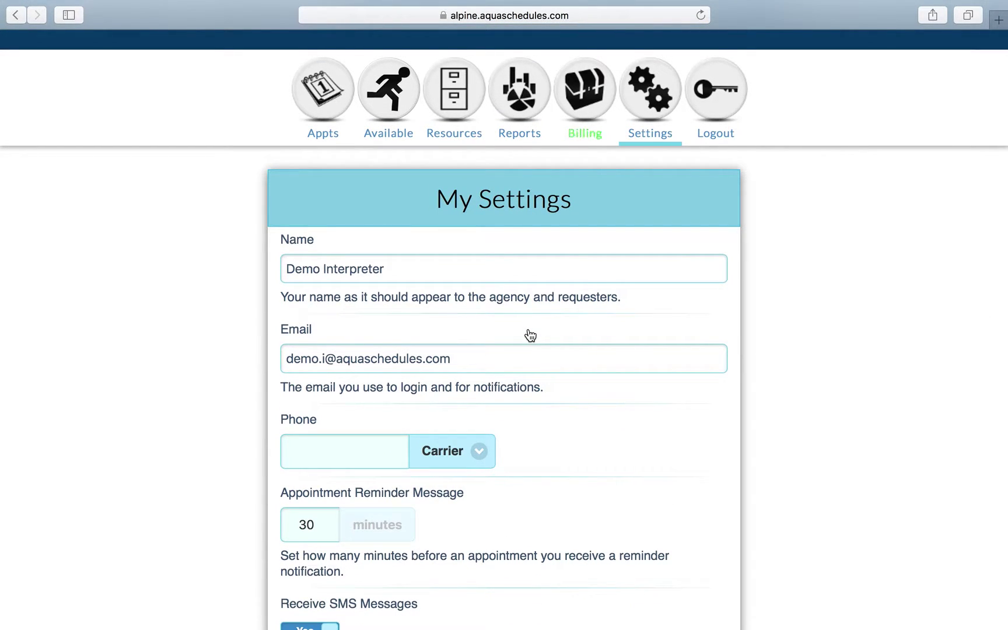
scroll(531, 336, down, 4)
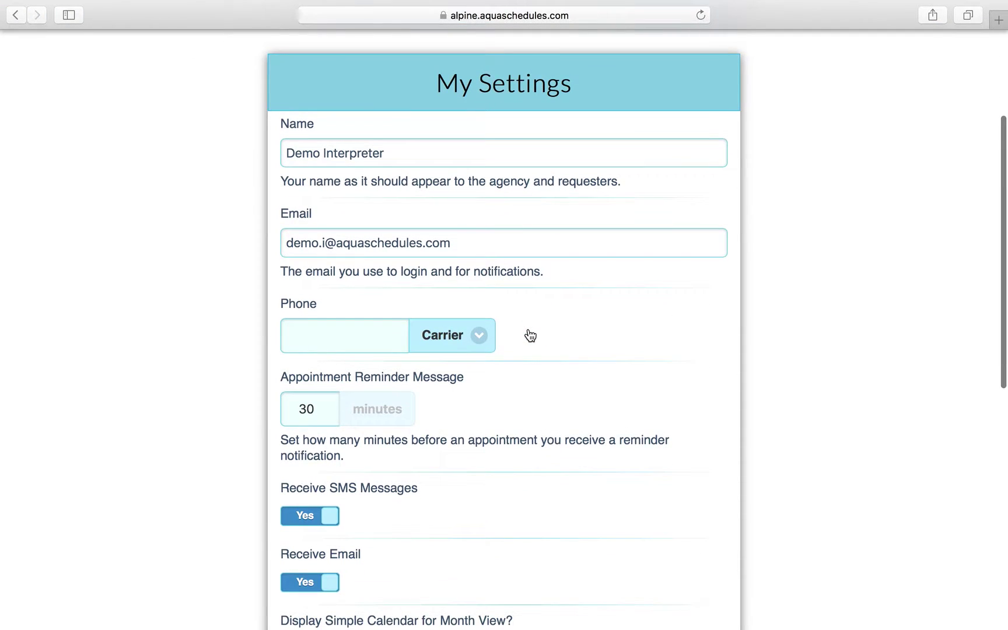
scroll(530, 336, down, 10)
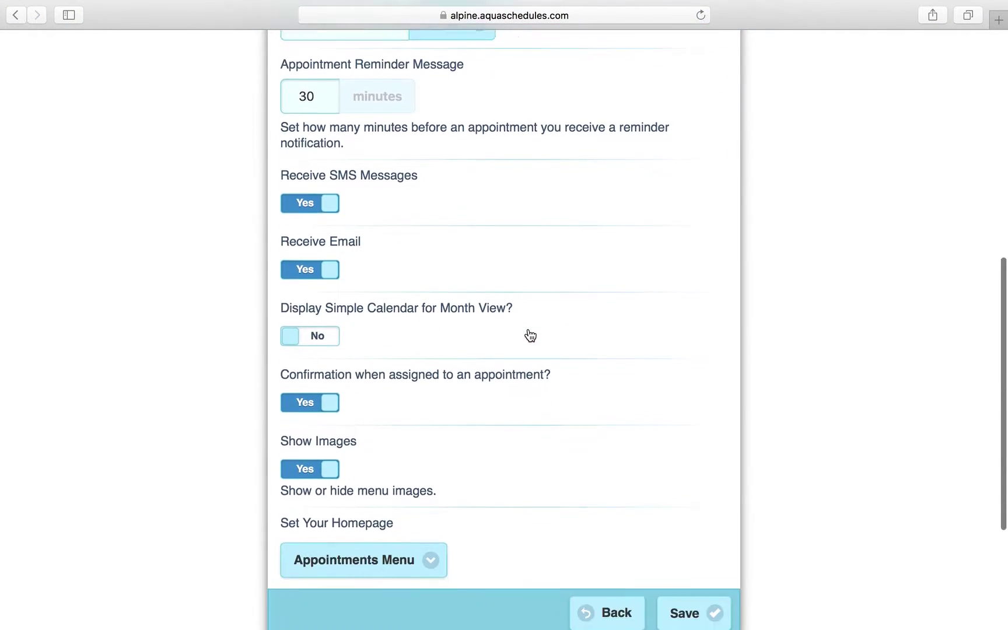
scroll(531, 335, down, 2)
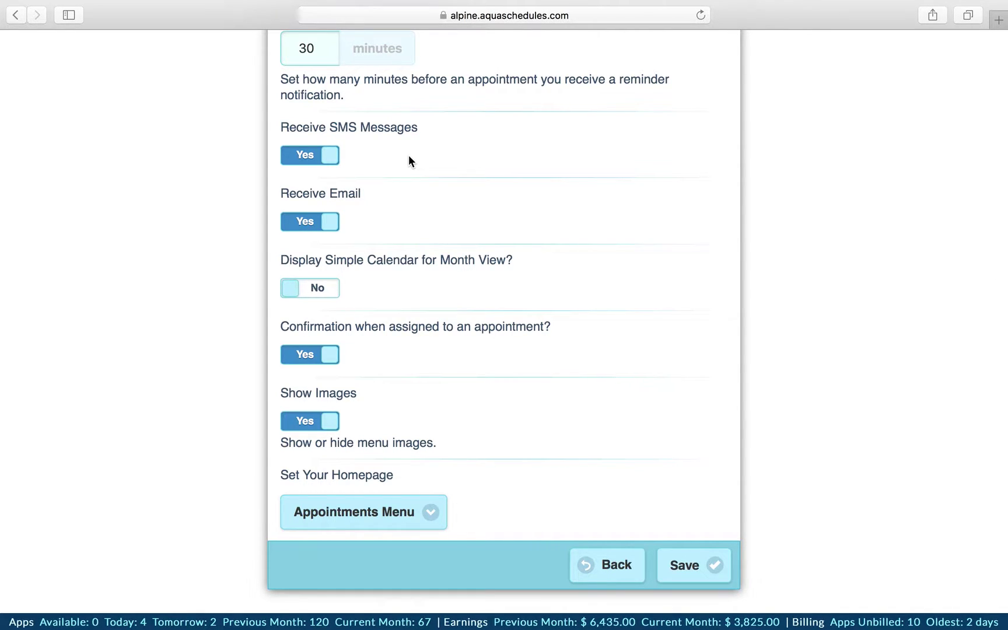
key(super+bracketleft)
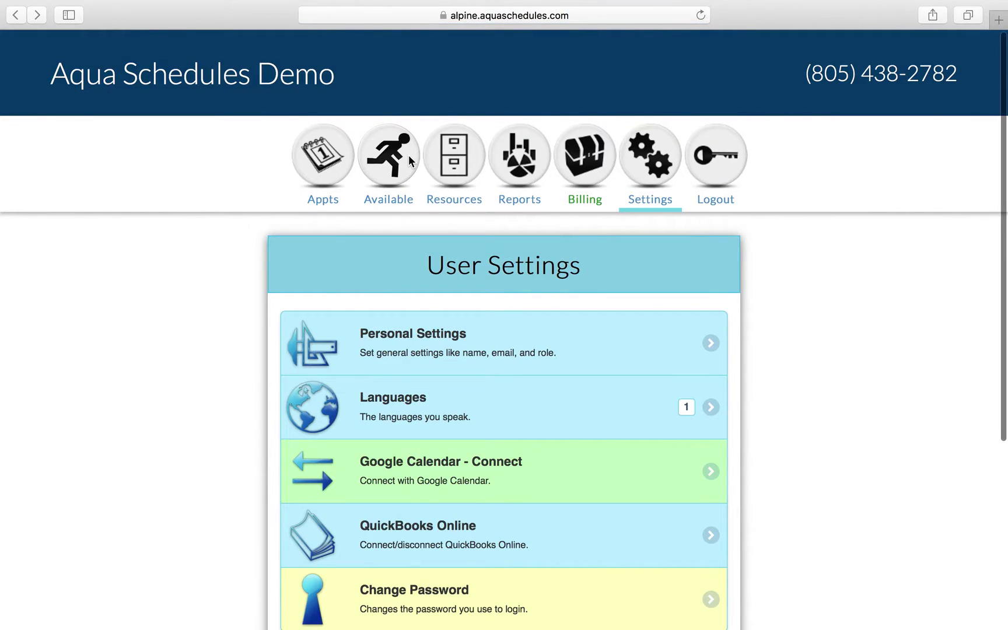
scroll(409, 154, down, 4)
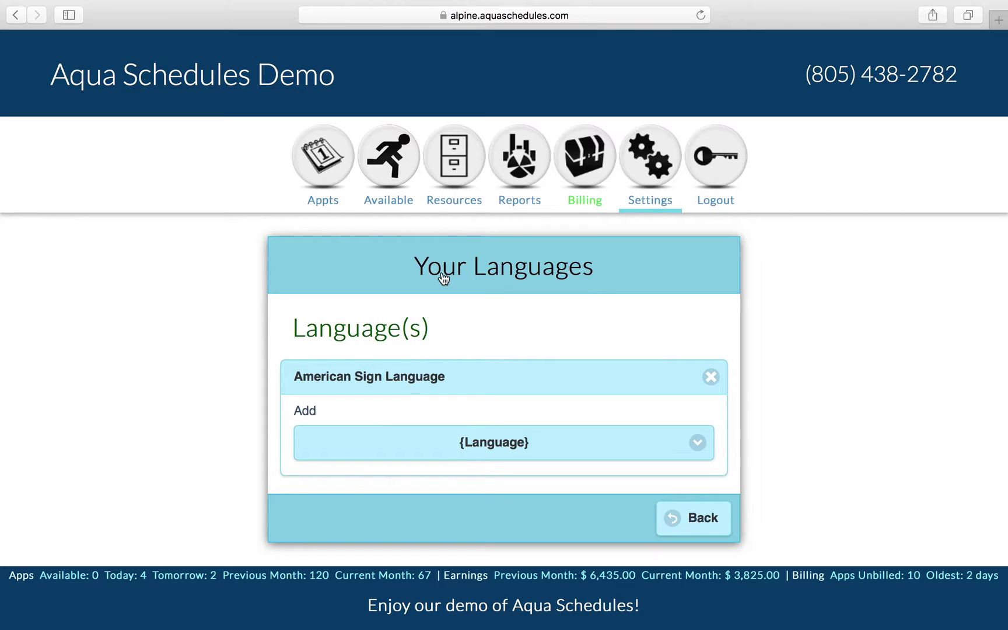
scroll(443, 278, left, 5)
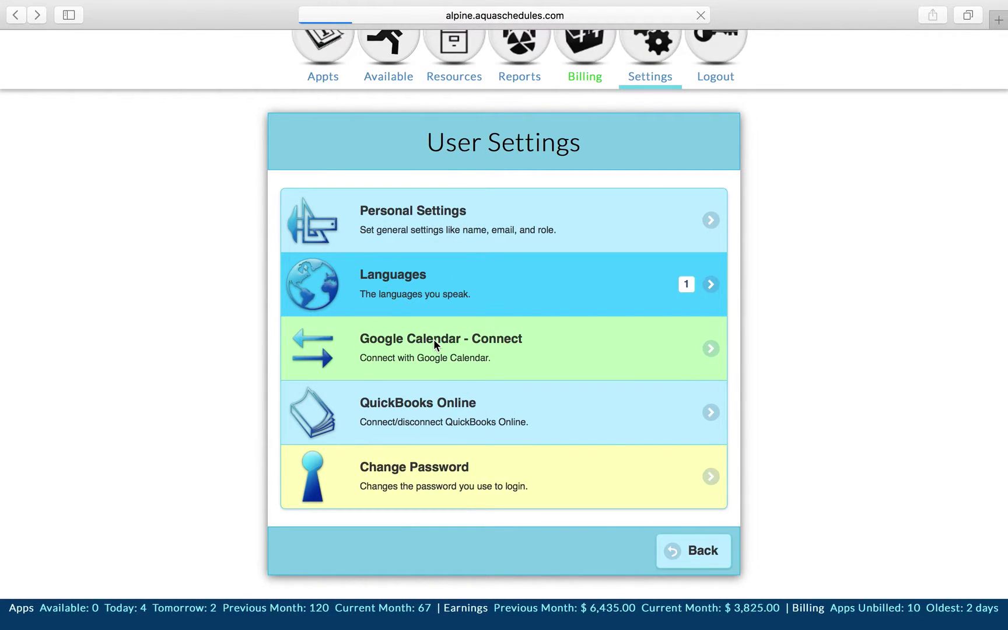
scroll(422, 467, down, 2)
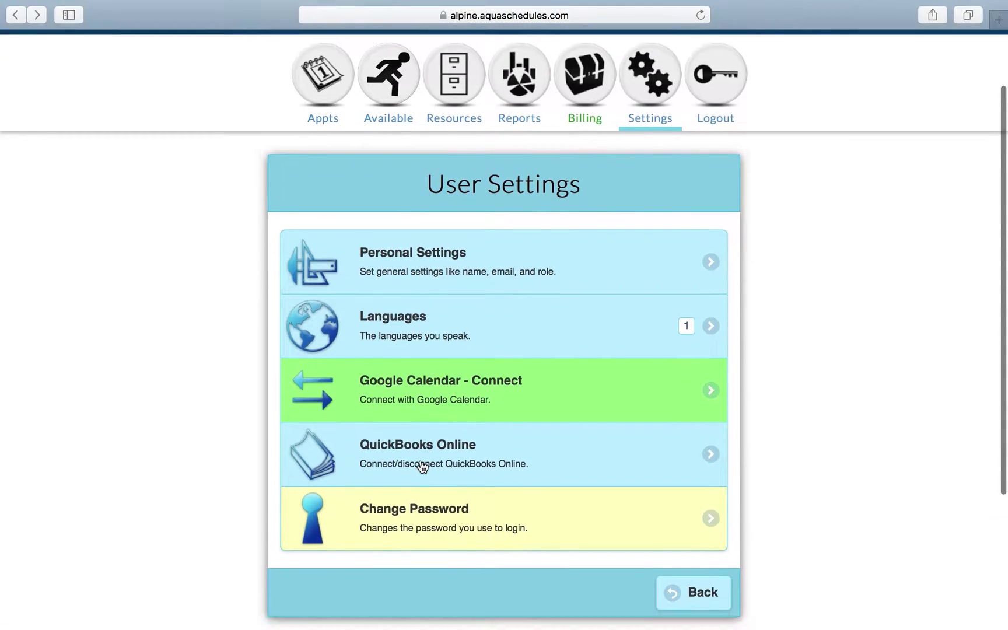
scroll(422, 467, down, 2)
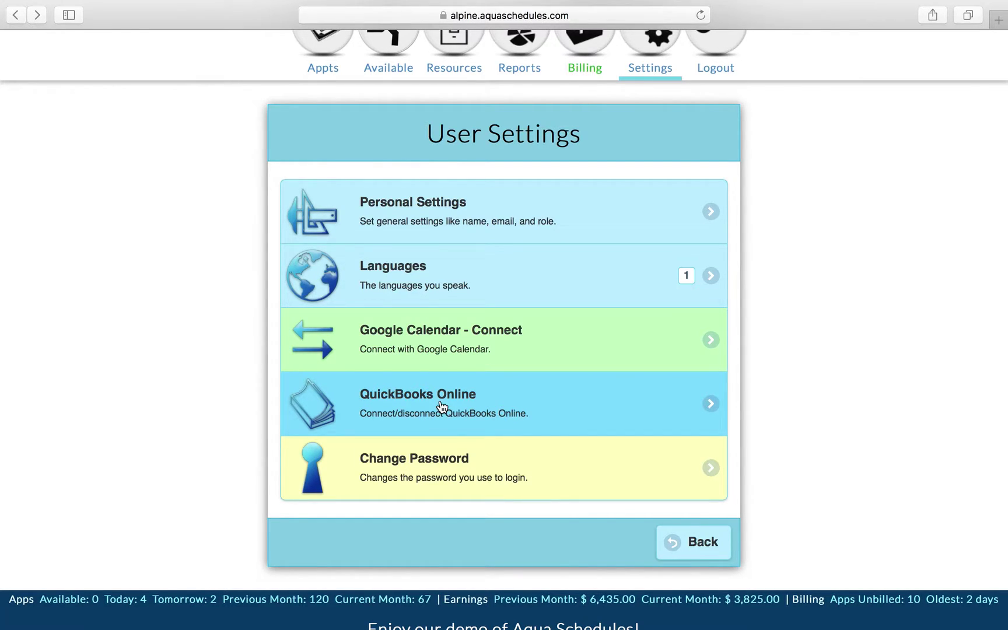
scroll(442, 407, down, 3)
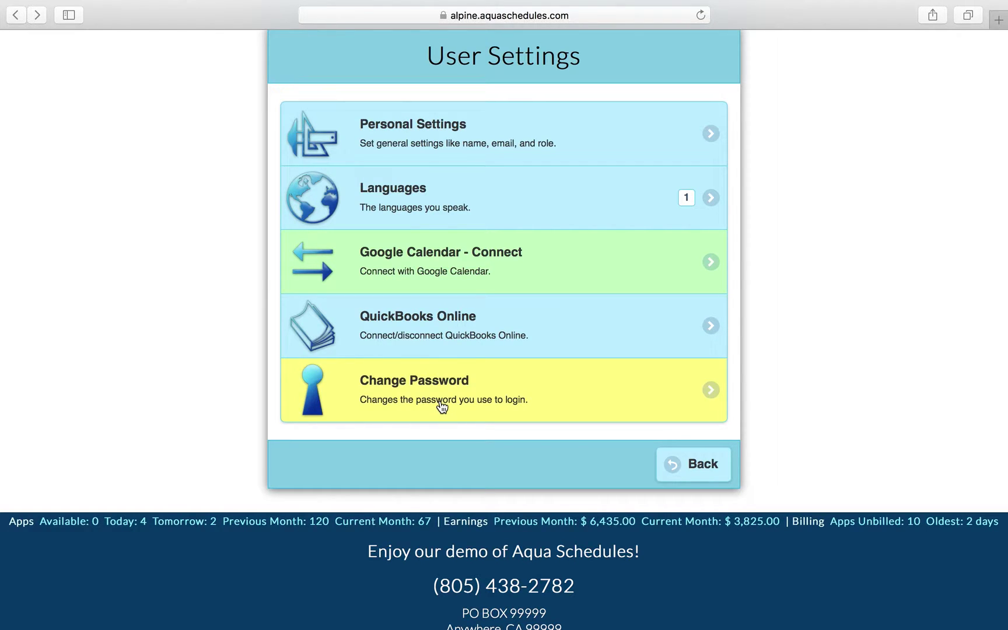
scroll(442, 407, up, 6)
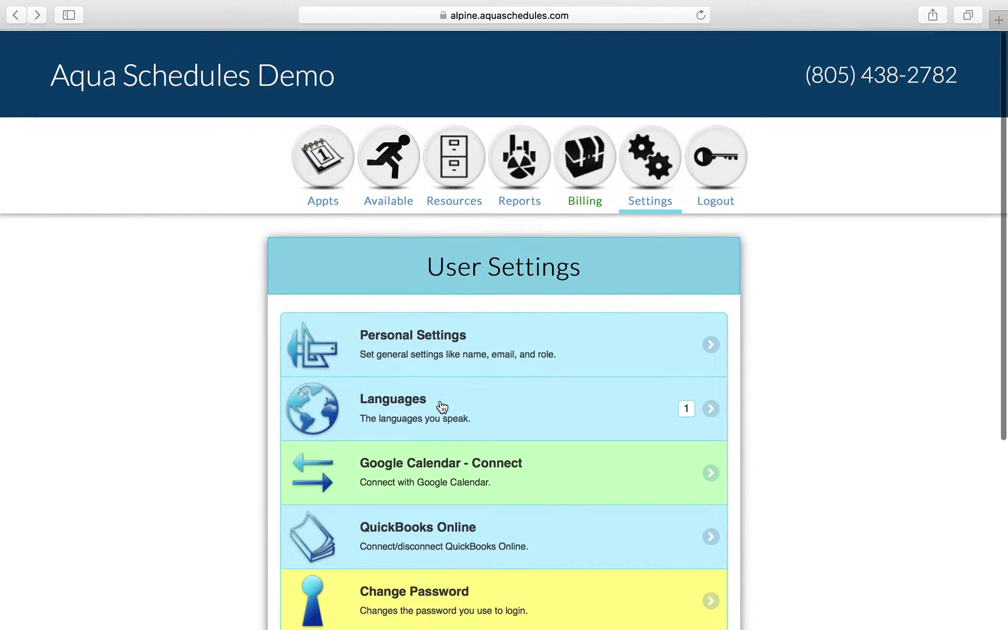